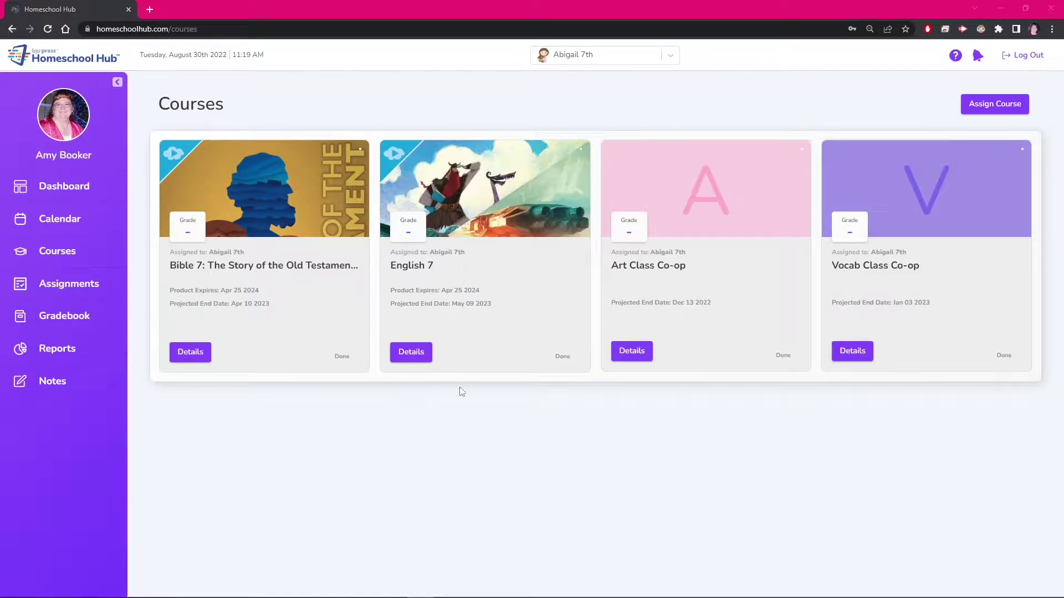
# Look through the English 7 course planner, then open the Vocab Class Co-op course
pyautogui.click(484, 363)
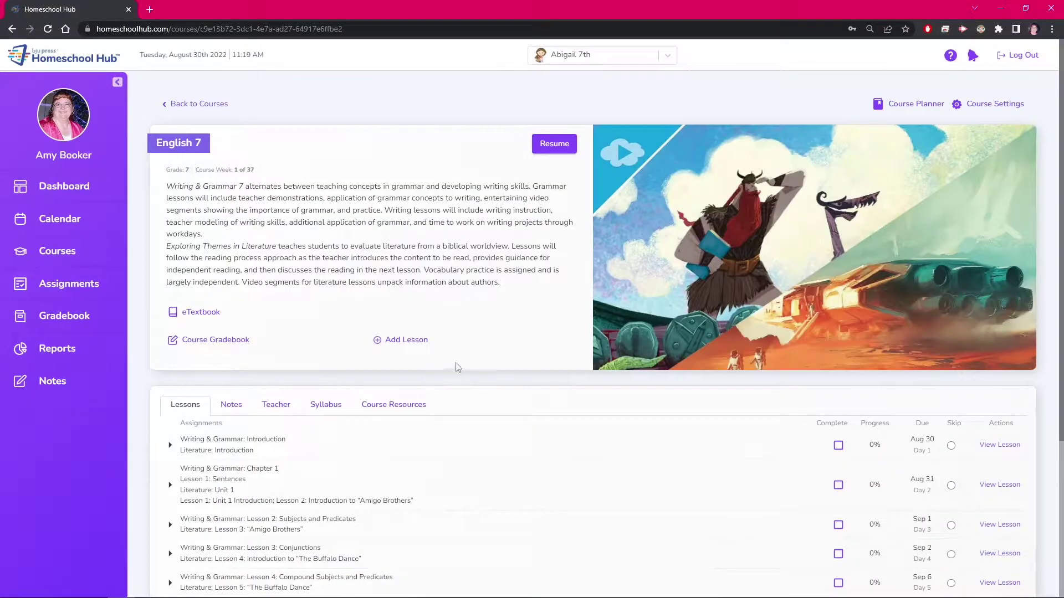
pyautogui.click(887, 104)
pyautogui.click(995, 245)
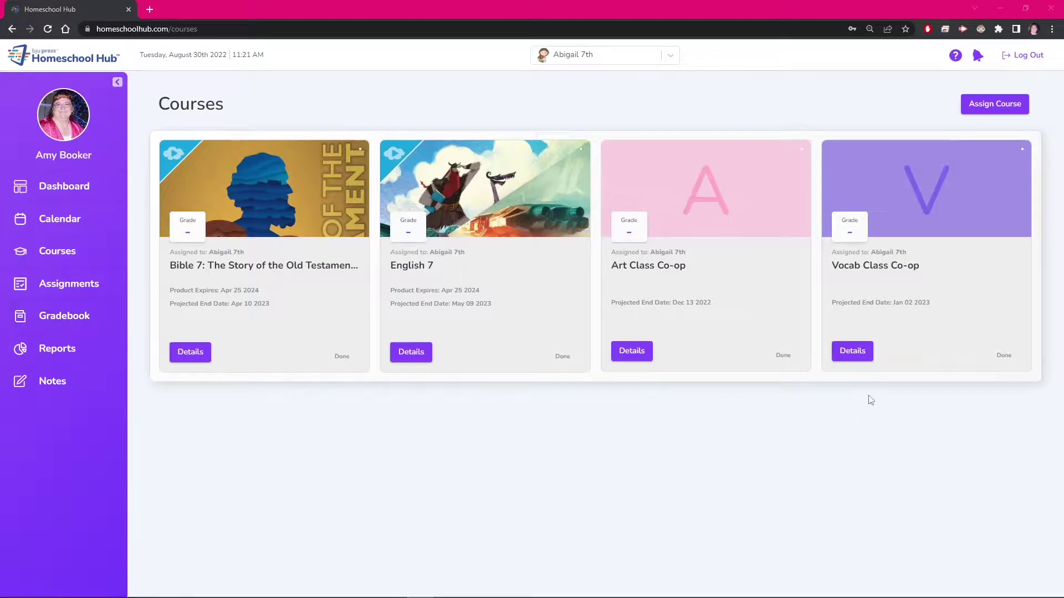
pyautogui.click(864, 356)
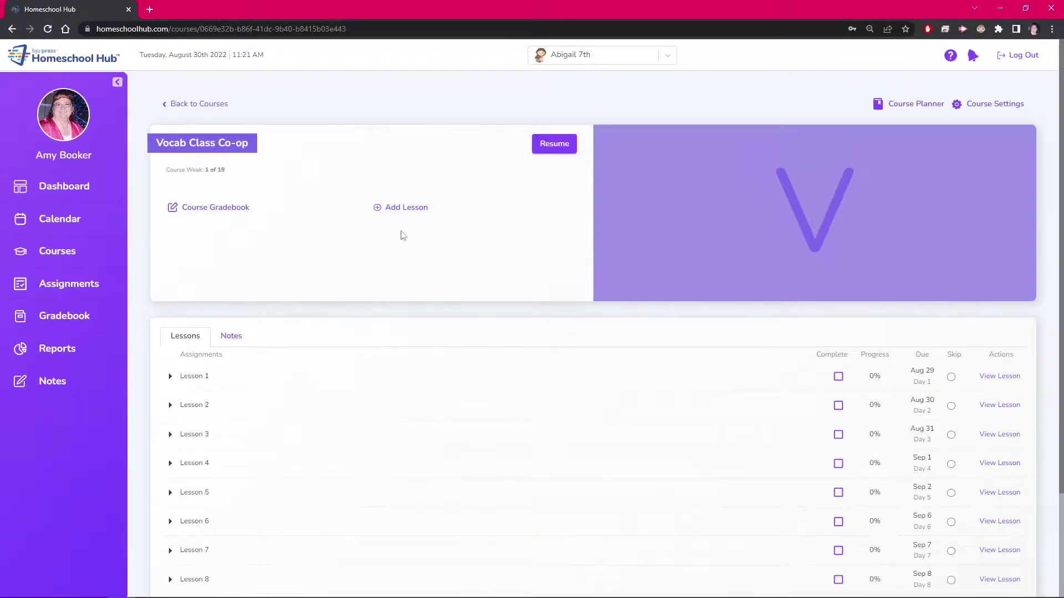
# Add a Week 1 Test Day lesson dated 09/02/2022 with materials, objectives and instructions
pyautogui.click(403, 209)
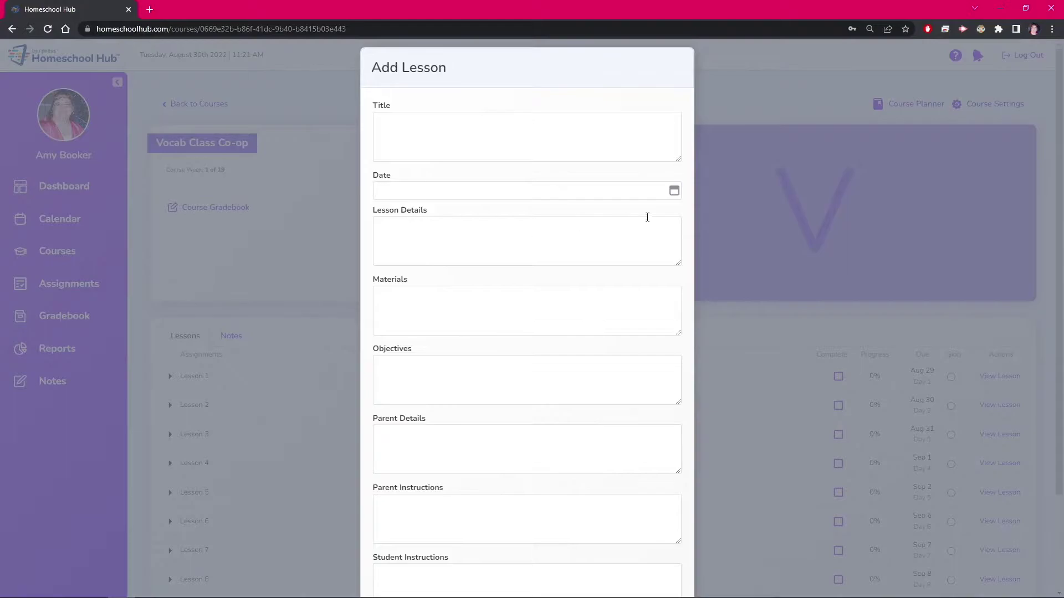
pyautogui.click(674, 190)
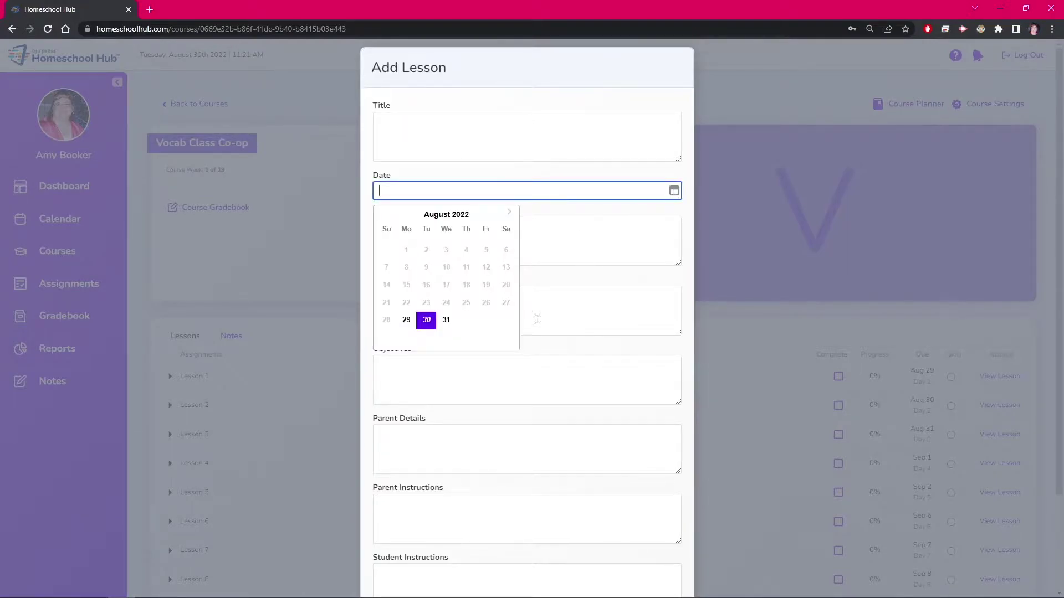
pyautogui.click(509, 212)
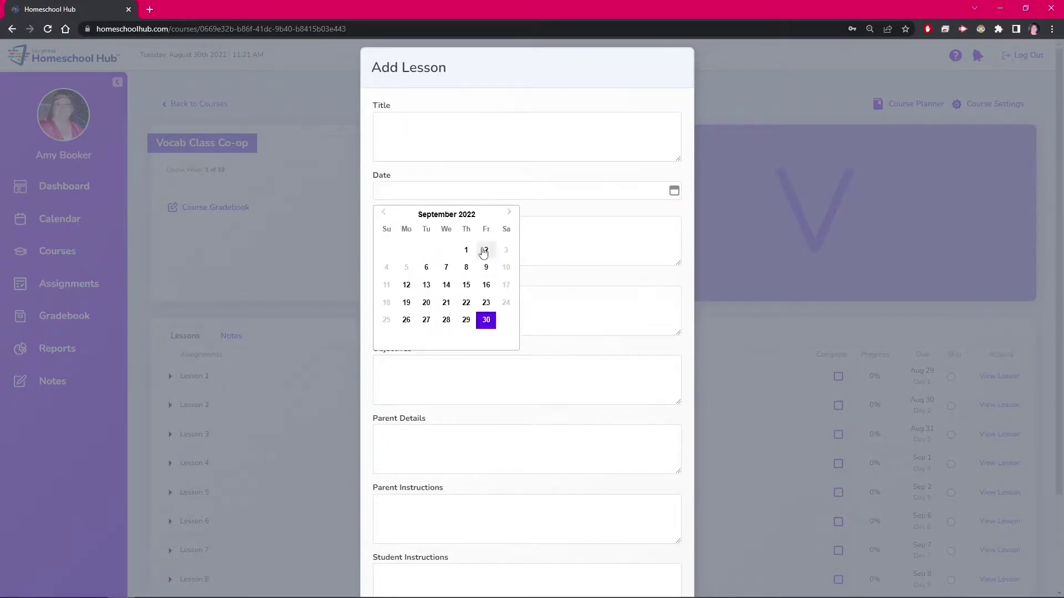
pyautogui.click(485, 249)
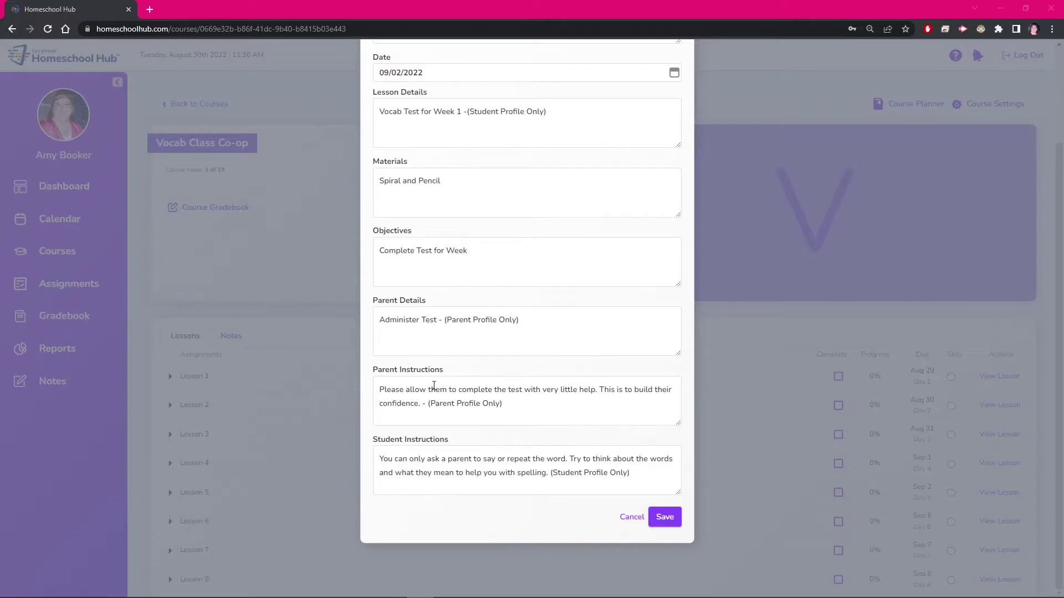
pyautogui.click(665, 518)
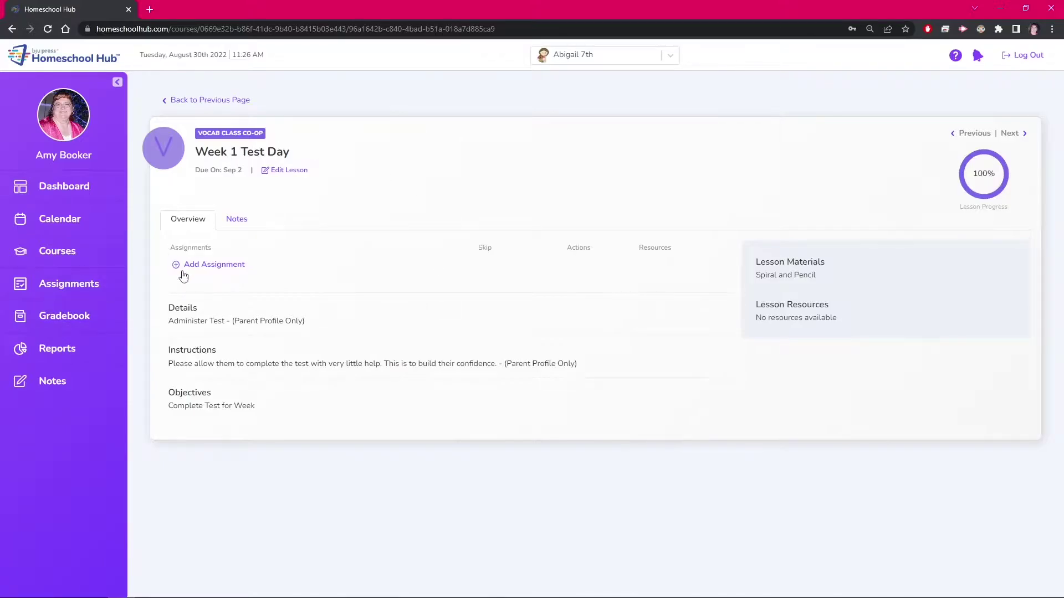
# Give the lesson a Complete Test assignment (Test 30%, 100 points, order 1), then go back to the course
pyautogui.click(212, 266)
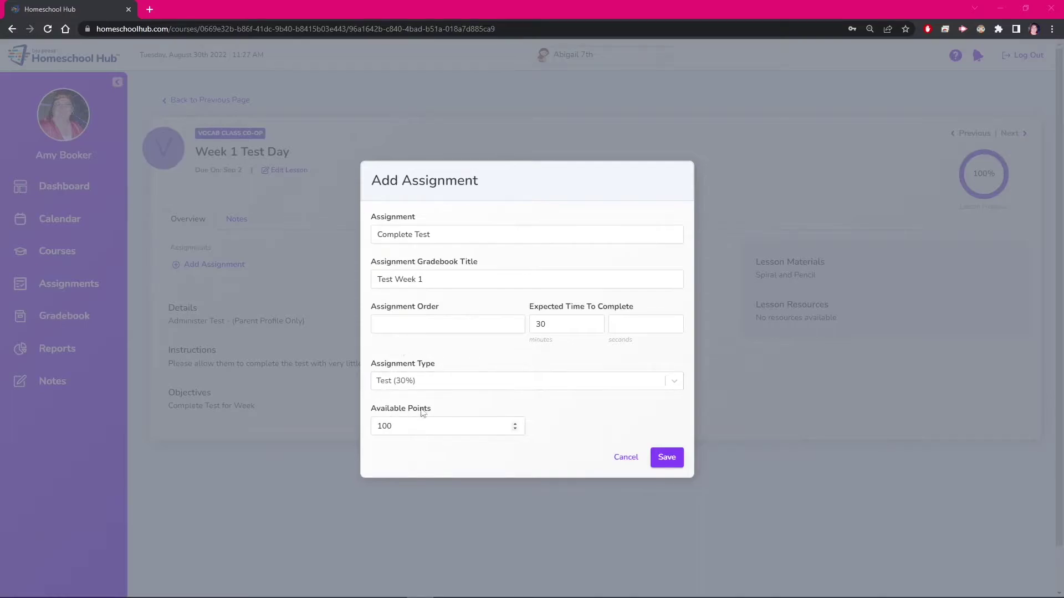
pyautogui.click(677, 469)
pyautogui.click(667, 458)
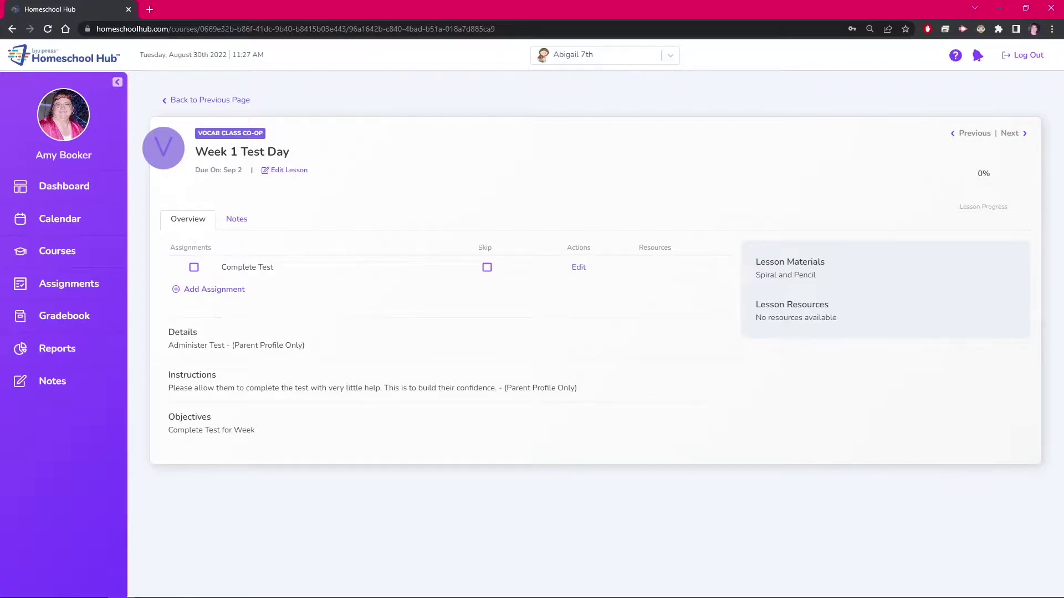
pyautogui.hotkey('alt', 'Left')
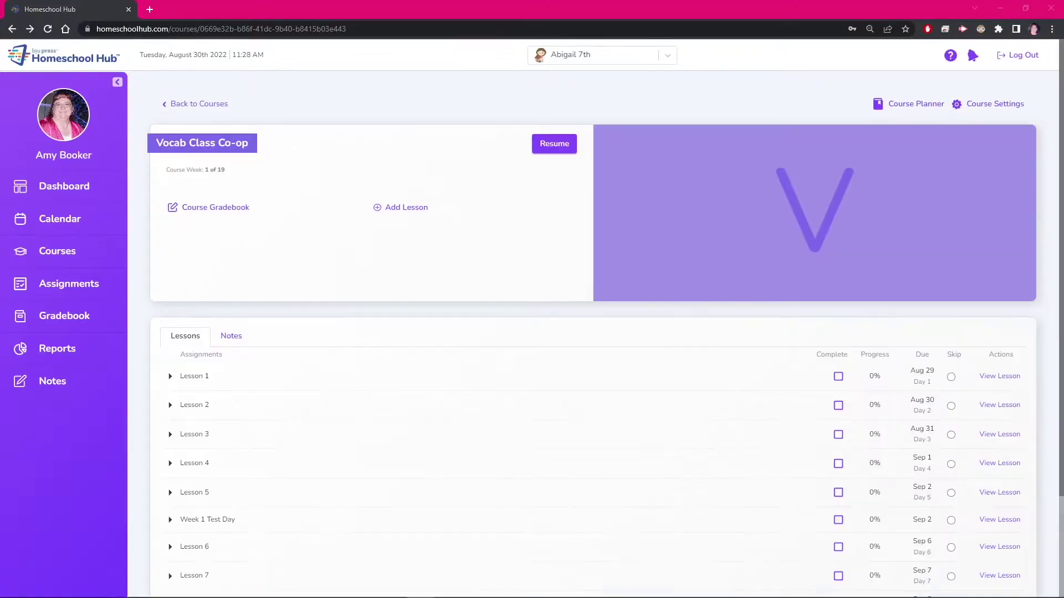
# Select the 12th-grade student from Courses and open the Physics (3rd ed.) Course Planner
pyautogui.click(86, 253)
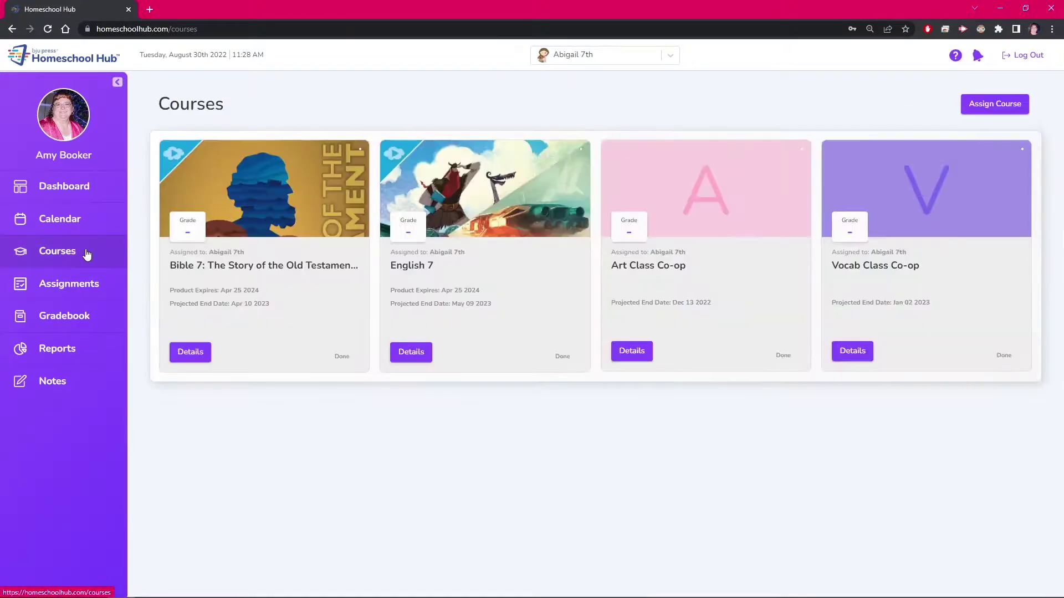
pyautogui.click(604, 58)
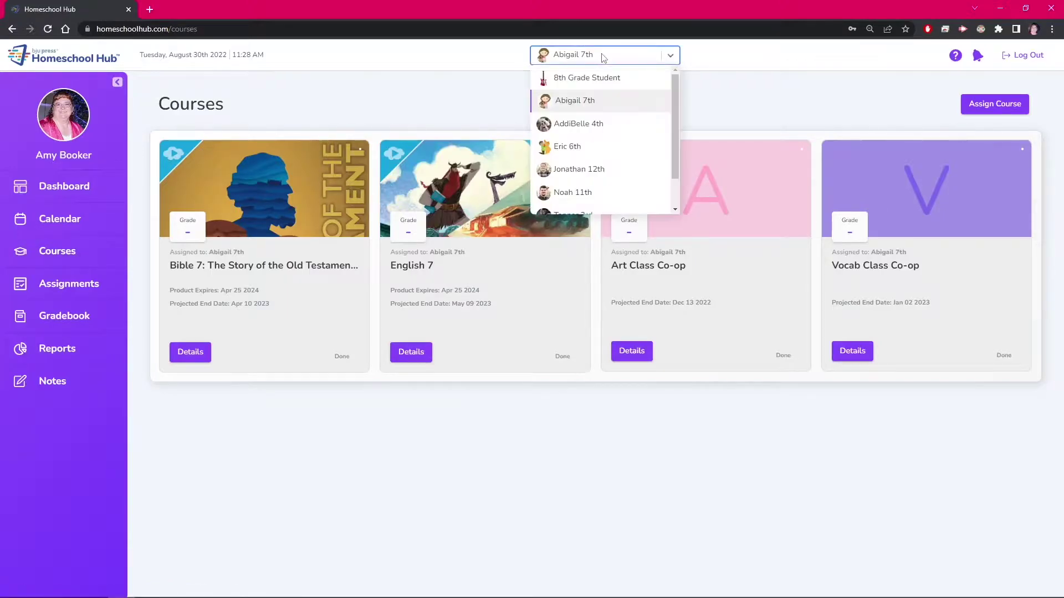
pyautogui.click(589, 171)
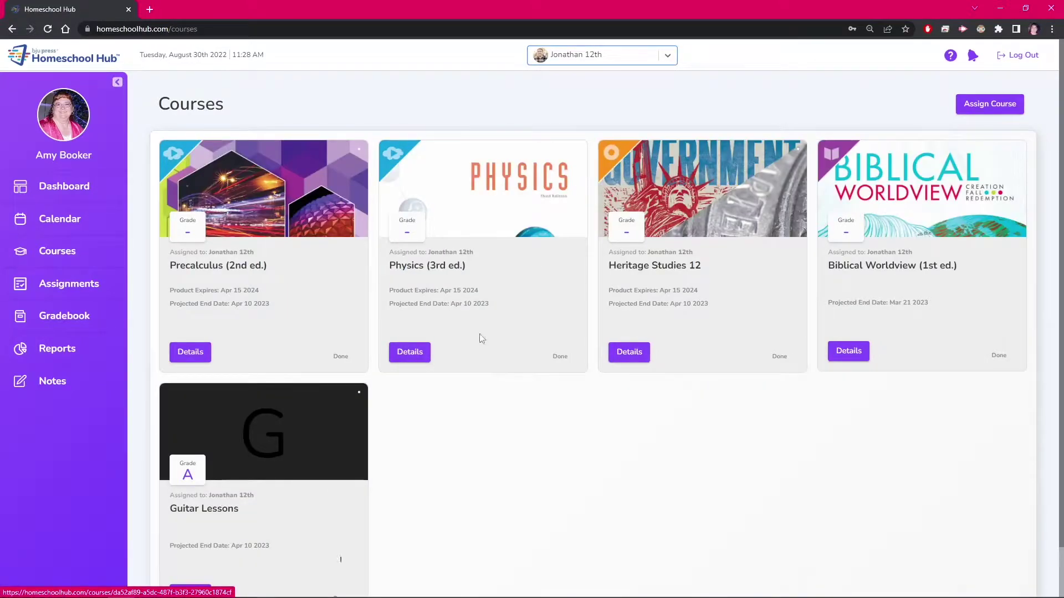
pyautogui.click(410, 351)
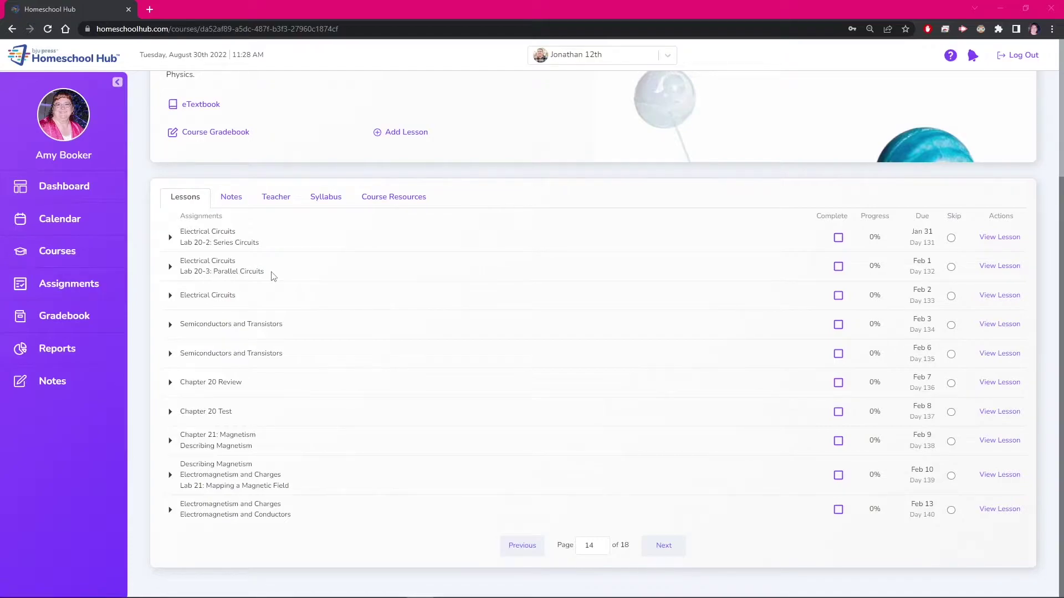
pyautogui.scroll(3, 490, 249)
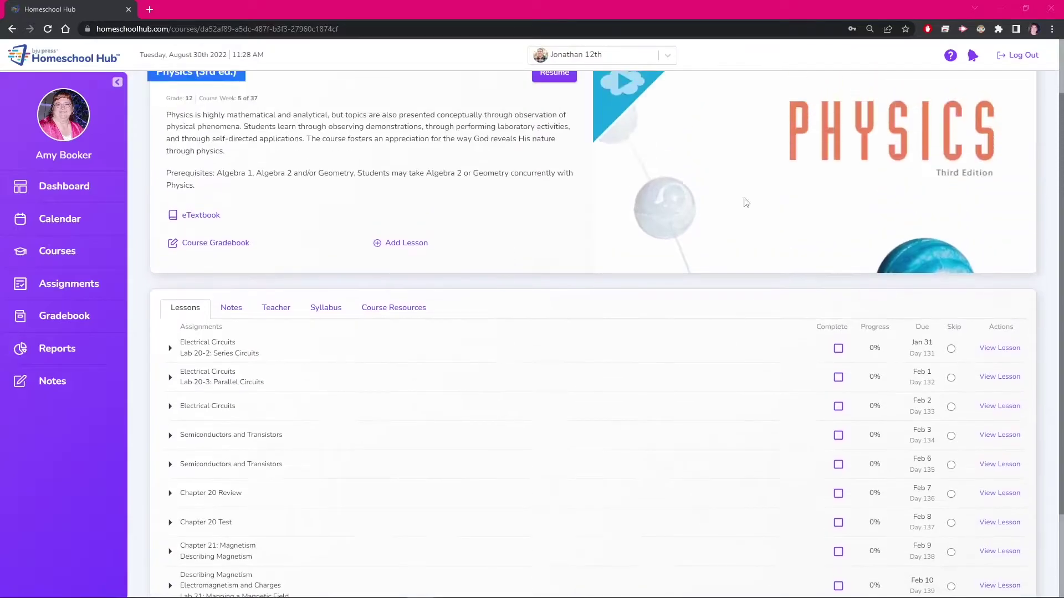
pyautogui.click(916, 100)
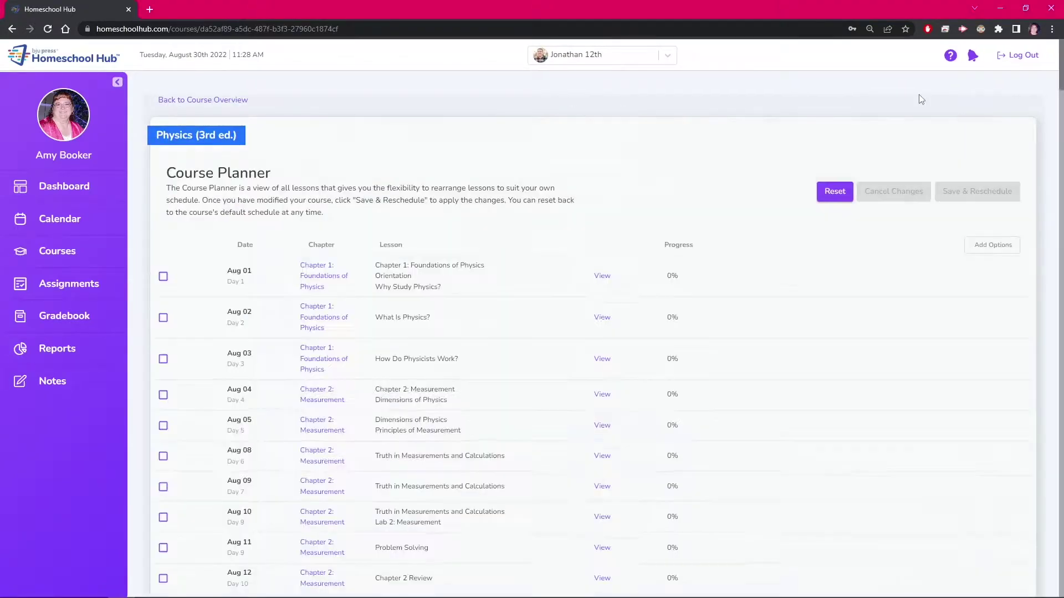
# Add a new planner lesson 'Lab 20- 2 & 3 with Dad's help' dated 02/03/2023
pyautogui.click(1000, 247)
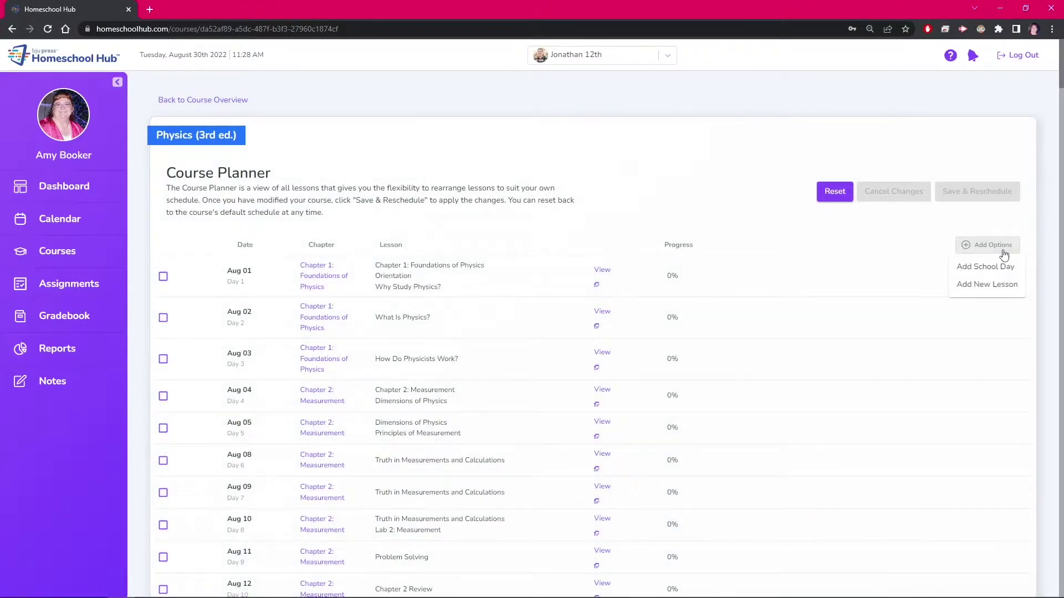
pyautogui.click(992, 286)
pyautogui.write("Lab 20- 2 & 3 with Dad's help")
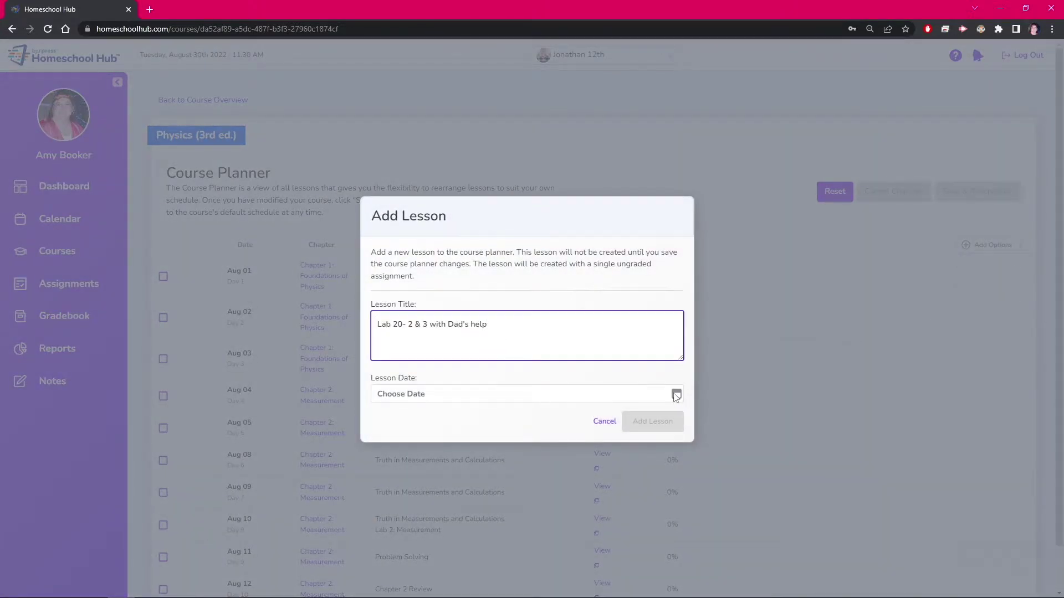
pyautogui.click(676, 395)
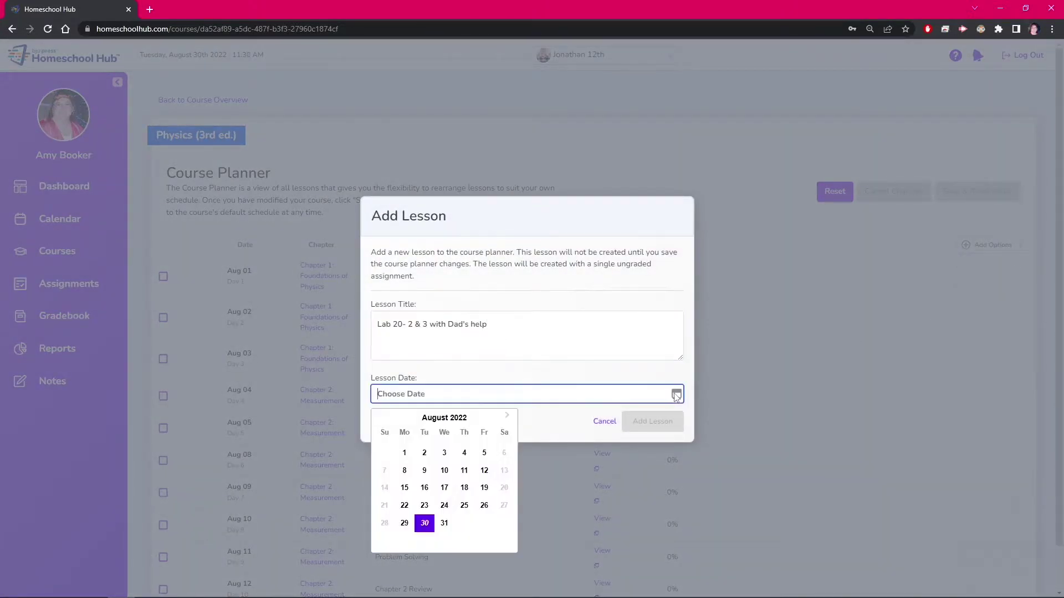
pyautogui.click(485, 452)
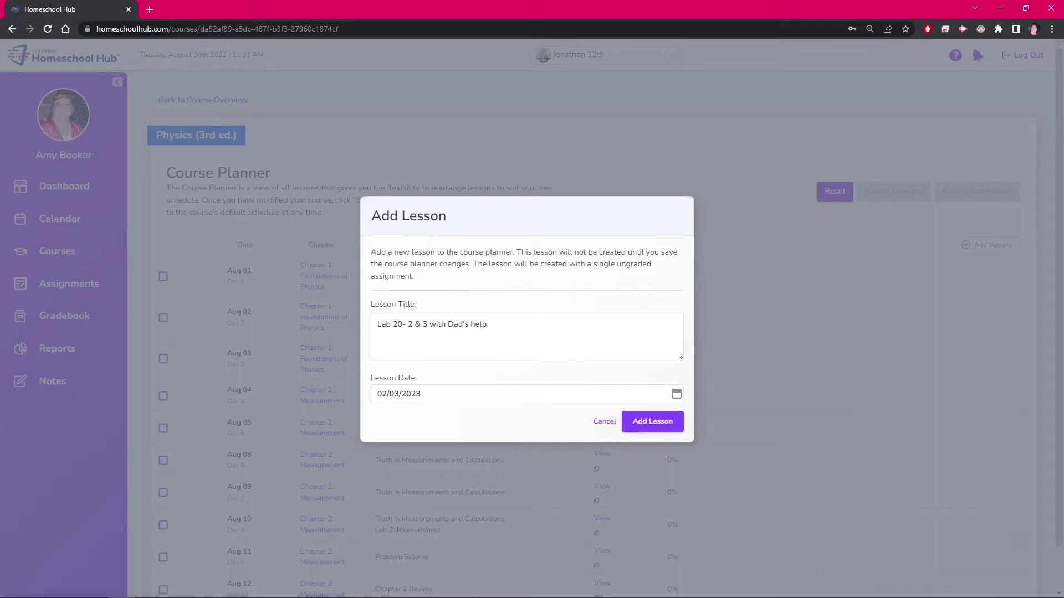
pyautogui.press('Return')
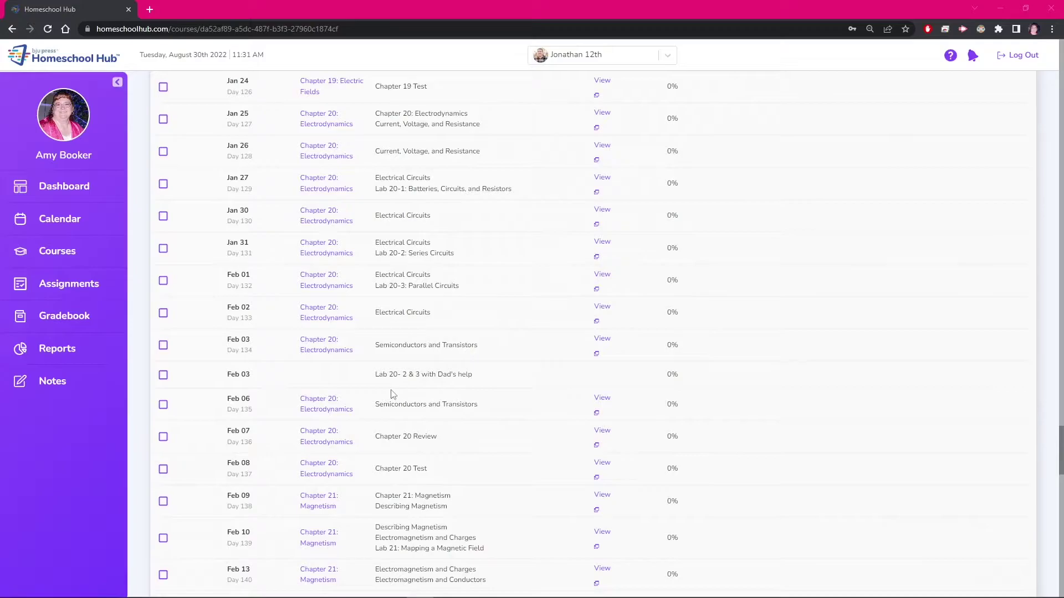
pyautogui.press('Home')
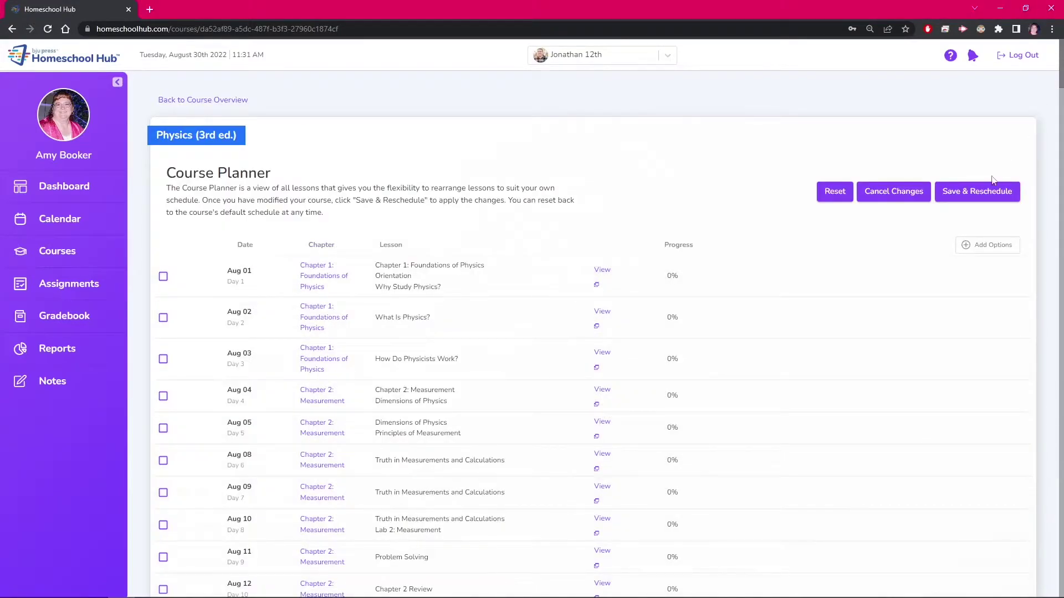
# Apply the rescheduled Physics planner and check that the new lab follows Semiconductors and Transistors on Feb 3
pyautogui.click(979, 192)
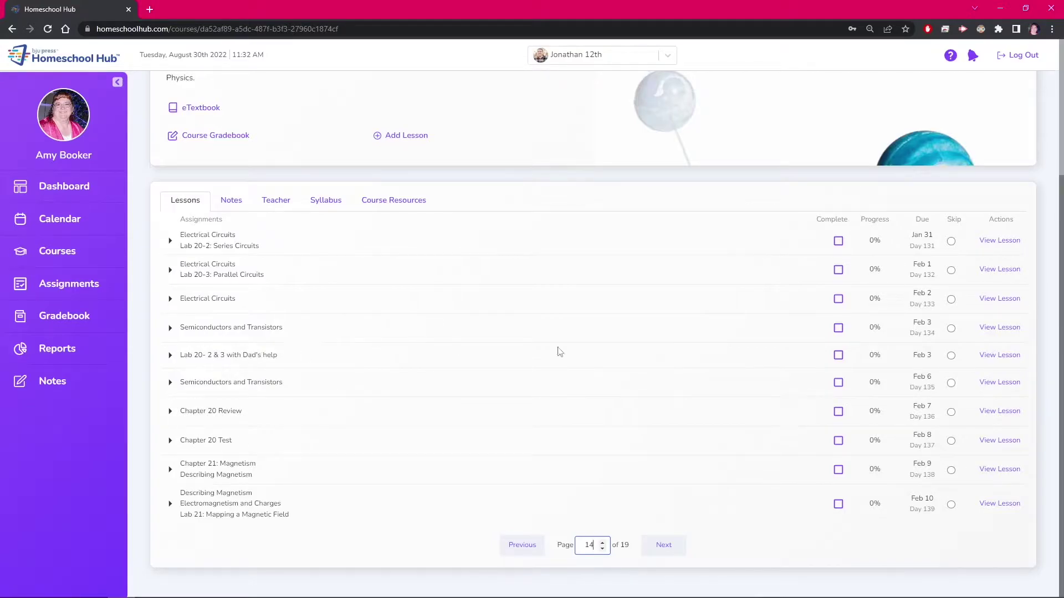
pyautogui.click(999, 328)
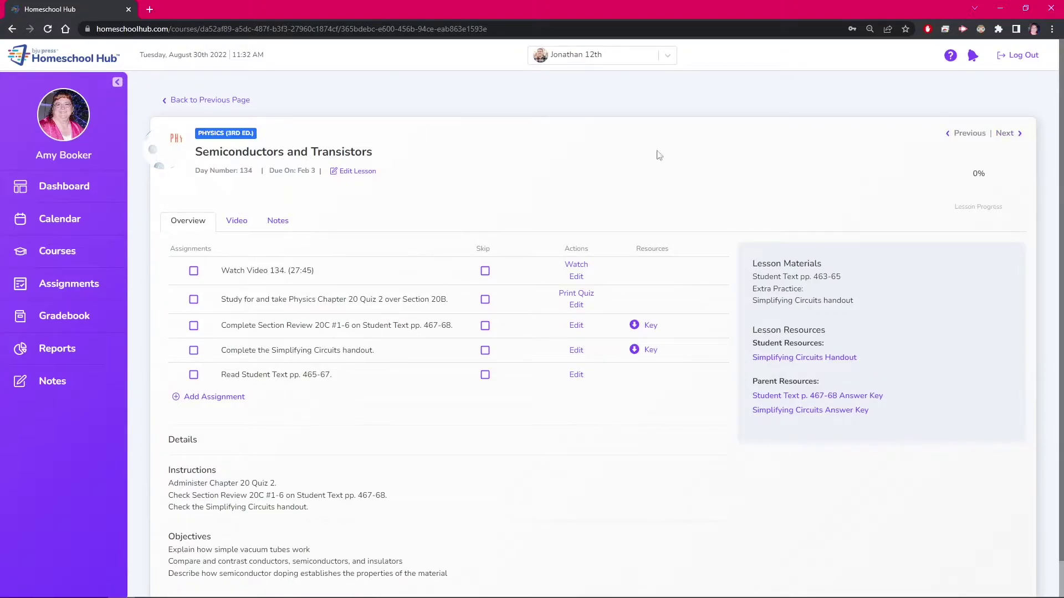
pyautogui.click(1009, 133)
pyautogui.hotkey('alt', 'Left')
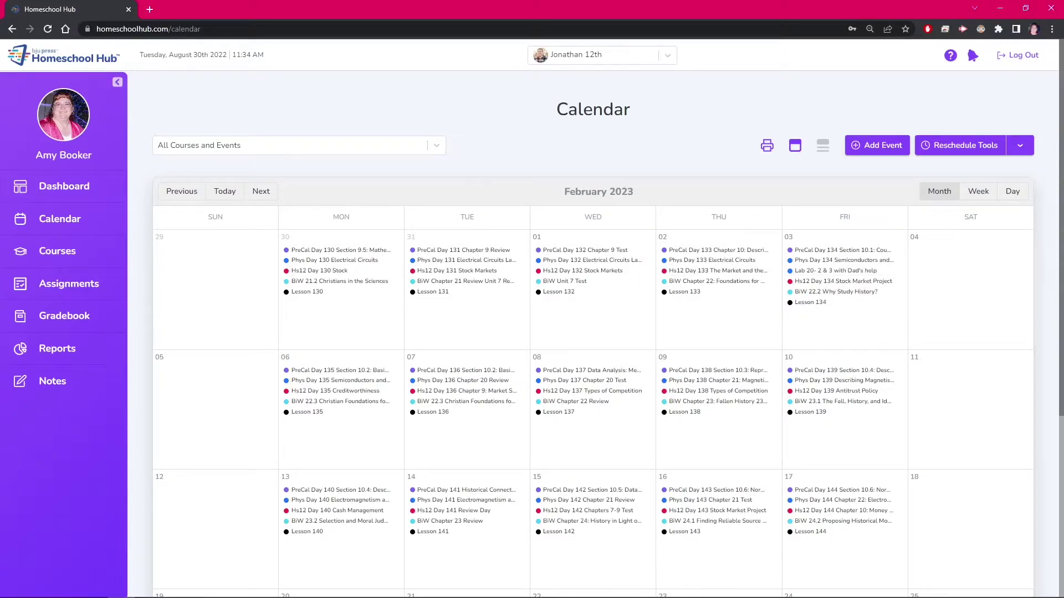
# Go back to the 7th-grade student's Vocab Class Co-op course page
pyautogui.click(66, 254)
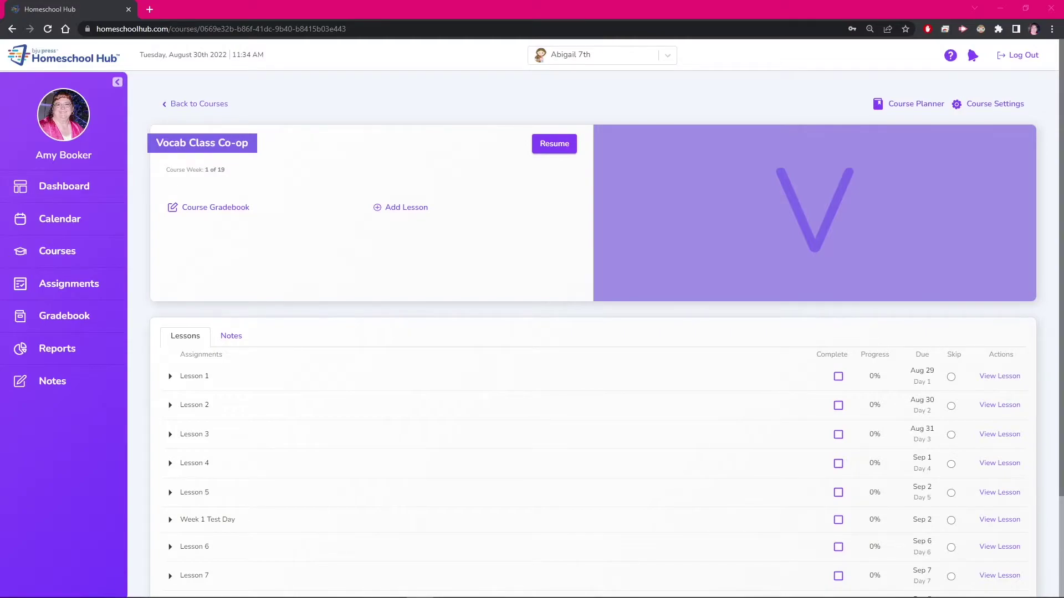
# Show the lesson calendar for September 2022
pyautogui.click(105, 219)
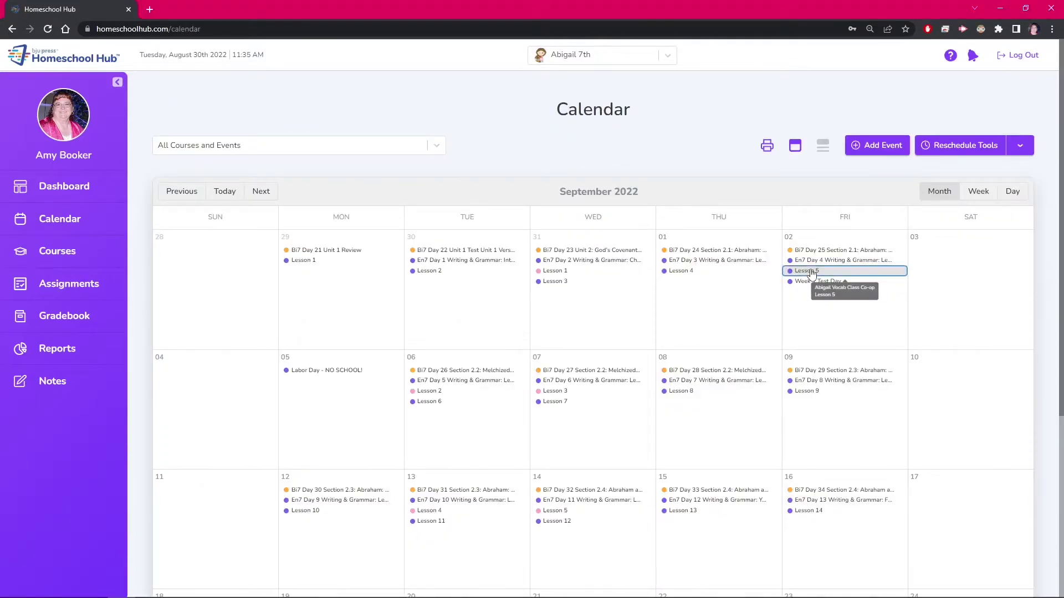
# Reschedule Lesson 5 to Sep 6, moving all following lessons along with it
pyautogui.click(810, 271)
pyautogui.click(835, 252)
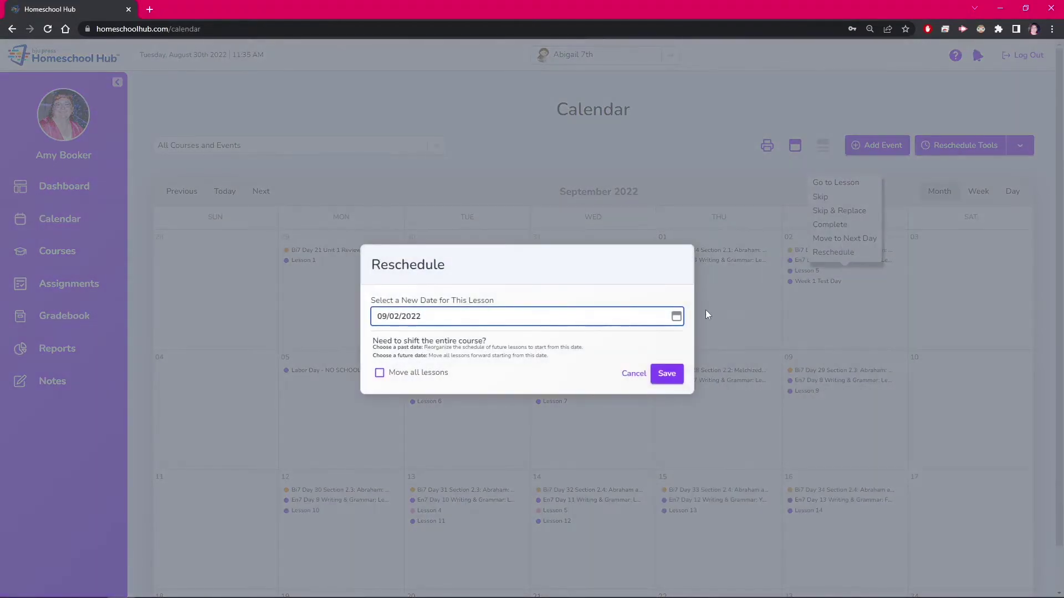
pyautogui.click(676, 317)
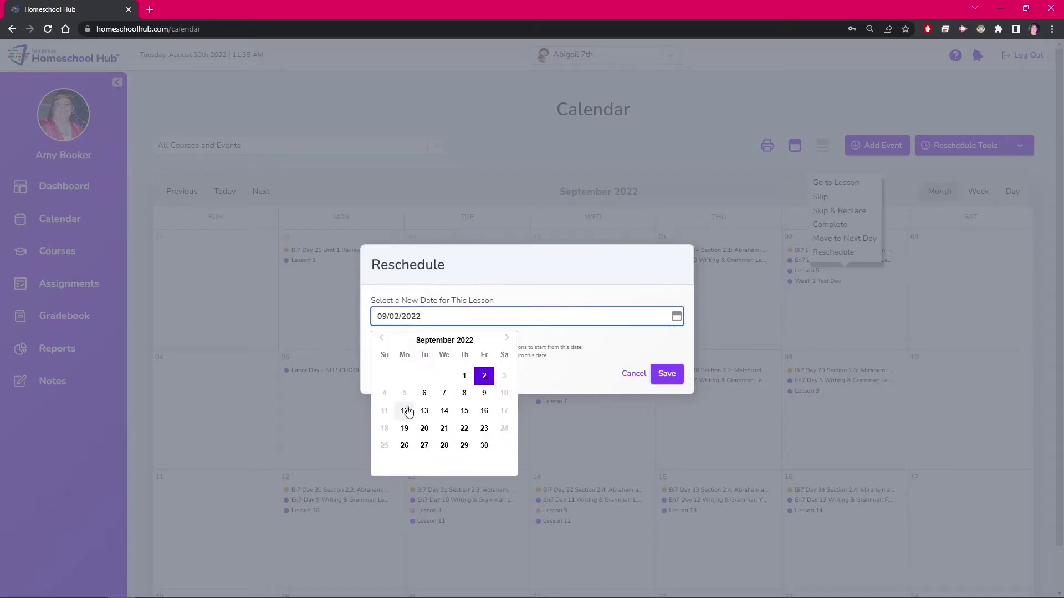
pyautogui.click(424, 392)
pyautogui.click(379, 373)
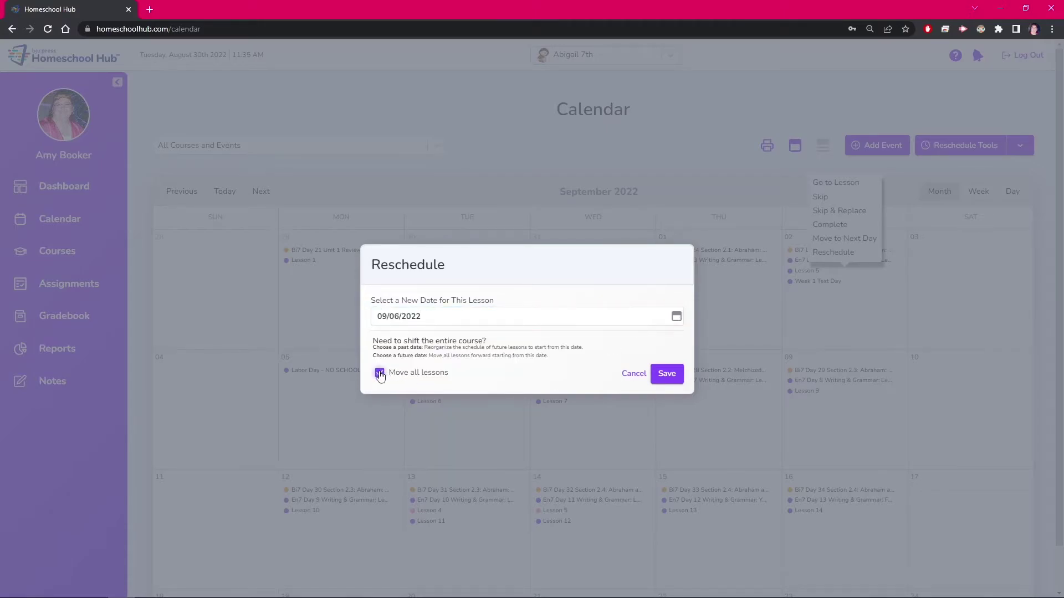
pyautogui.click(667, 375)
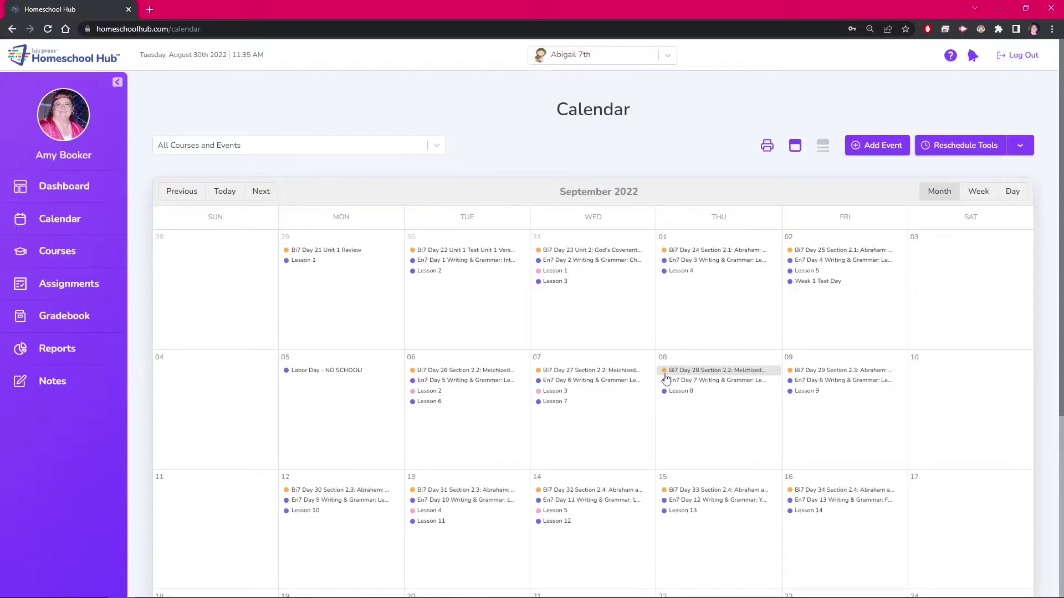
# Bring up the actions for Week 1 Test Day, now on Sep 6
pyautogui.click(461, 414)
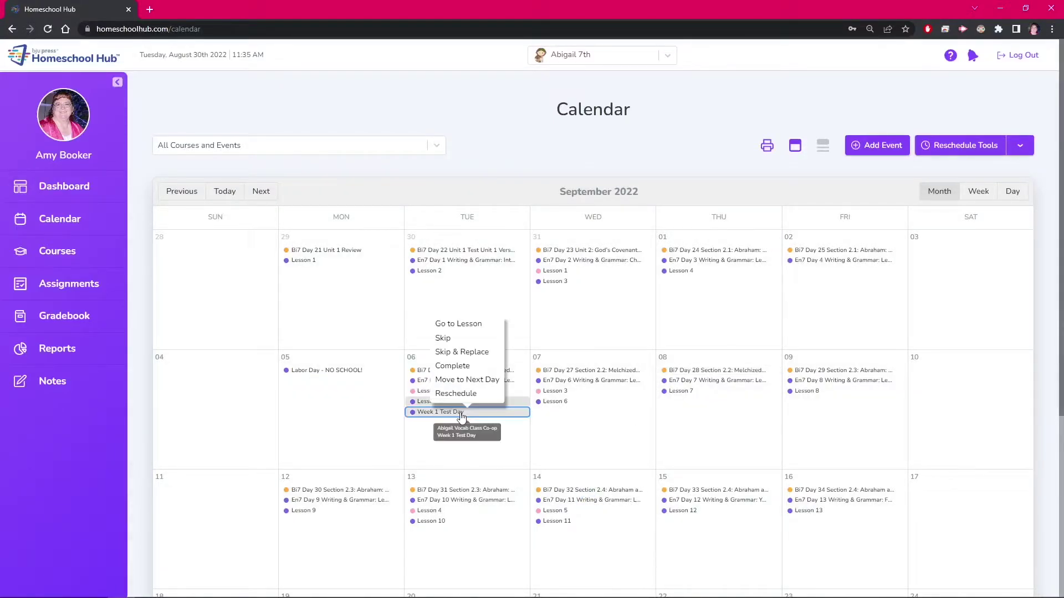
pyautogui.click(461, 414)
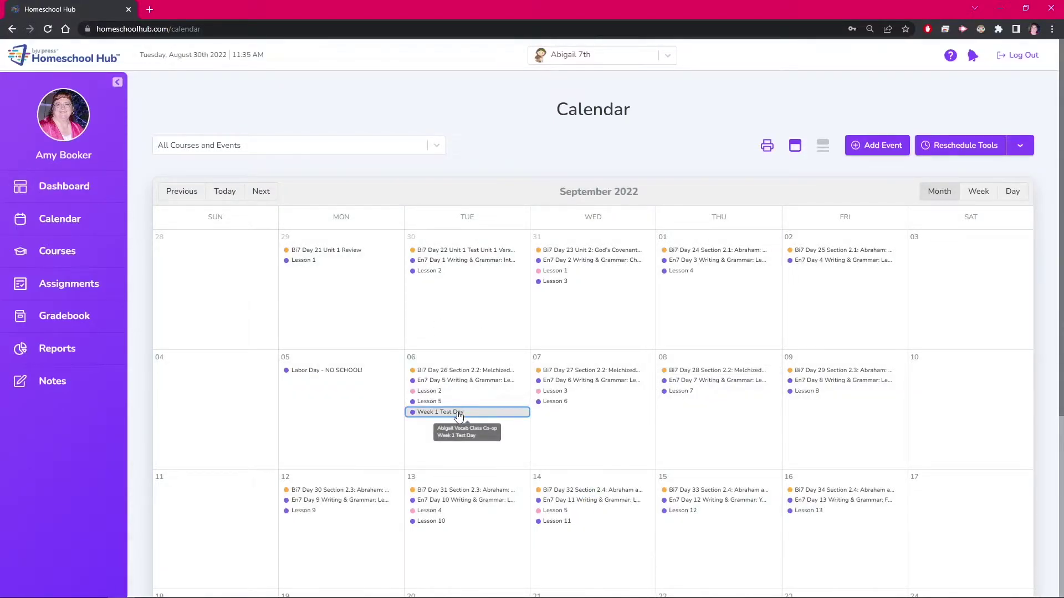
pyautogui.click(459, 413)
# Edit Week 1 Test Day to date 09/02/2022, save it, and return to the calendar
pyautogui.click(458, 324)
pyautogui.click(283, 170)
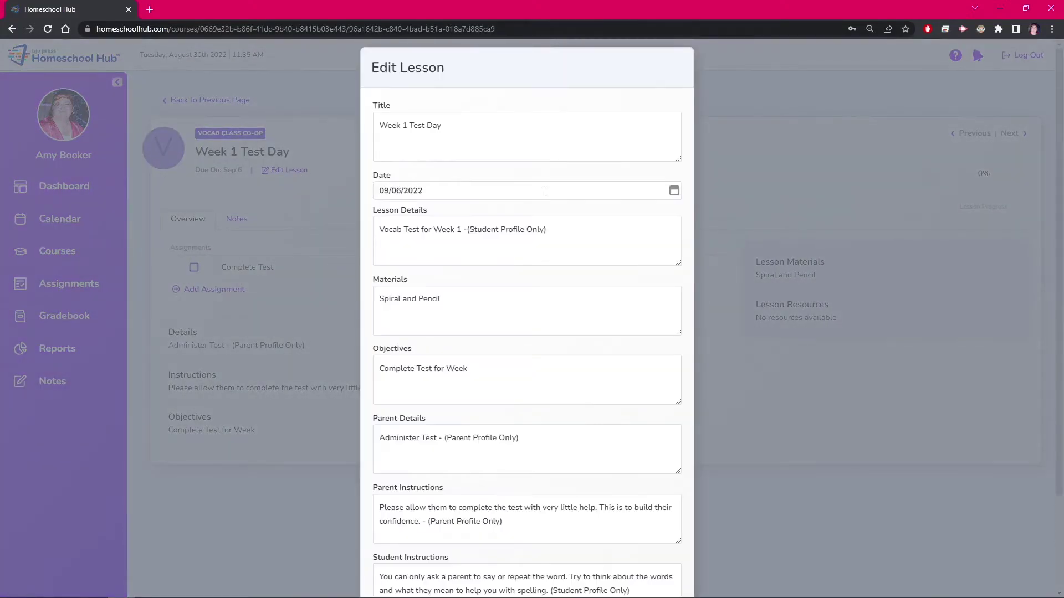
pyautogui.click(674, 191)
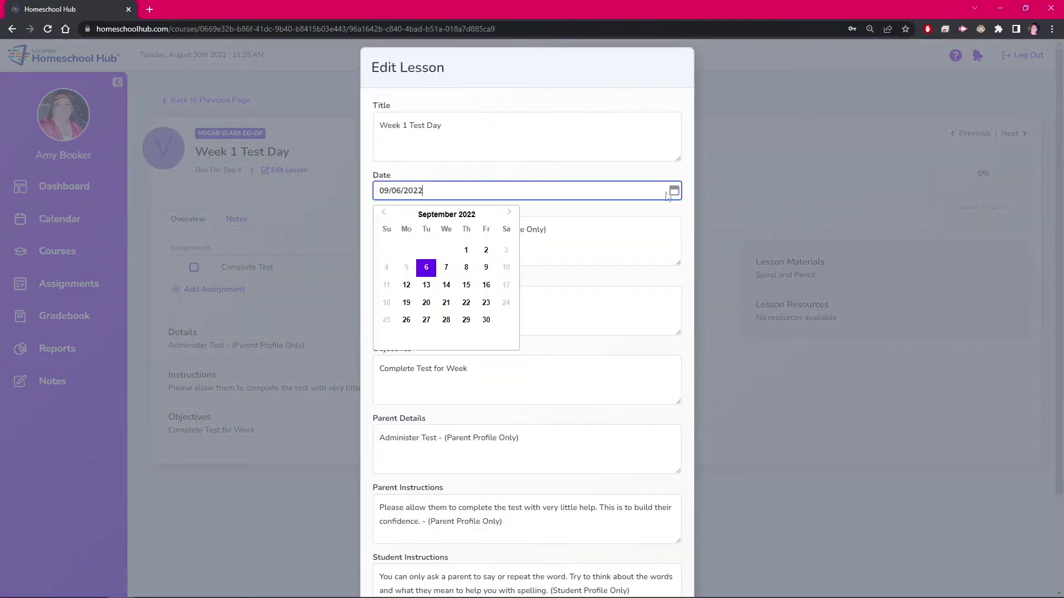
pyautogui.click(486, 250)
pyautogui.scroll(-2, 560, 408)
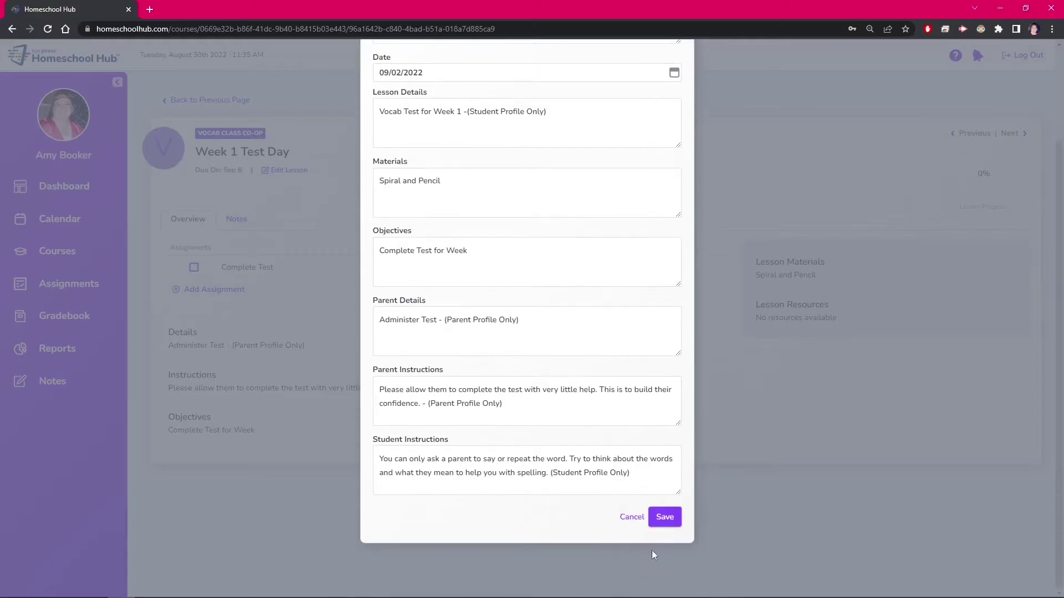
pyautogui.click(665, 518)
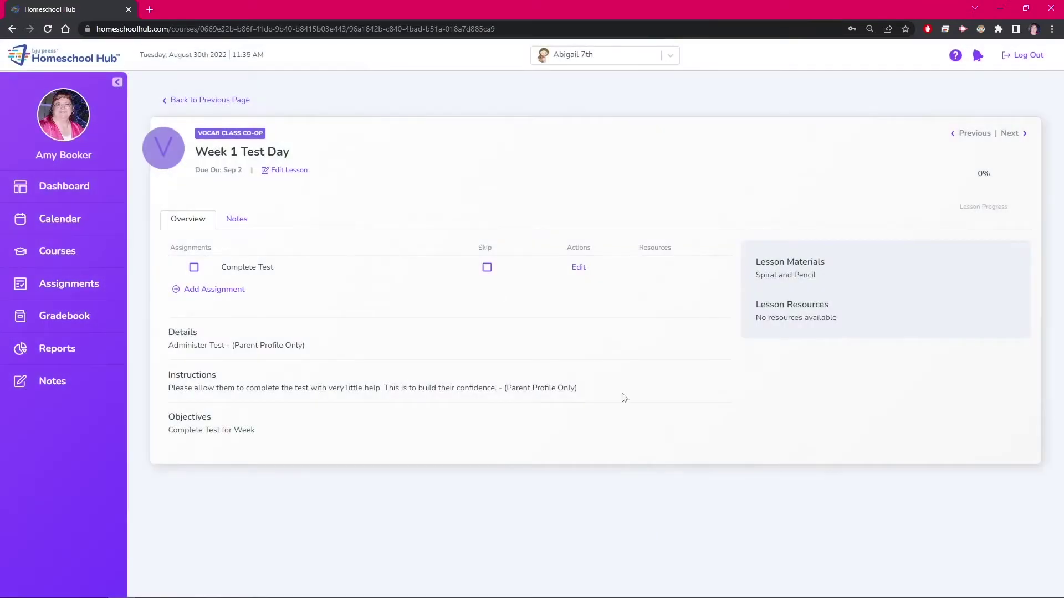
pyautogui.click(180, 103)
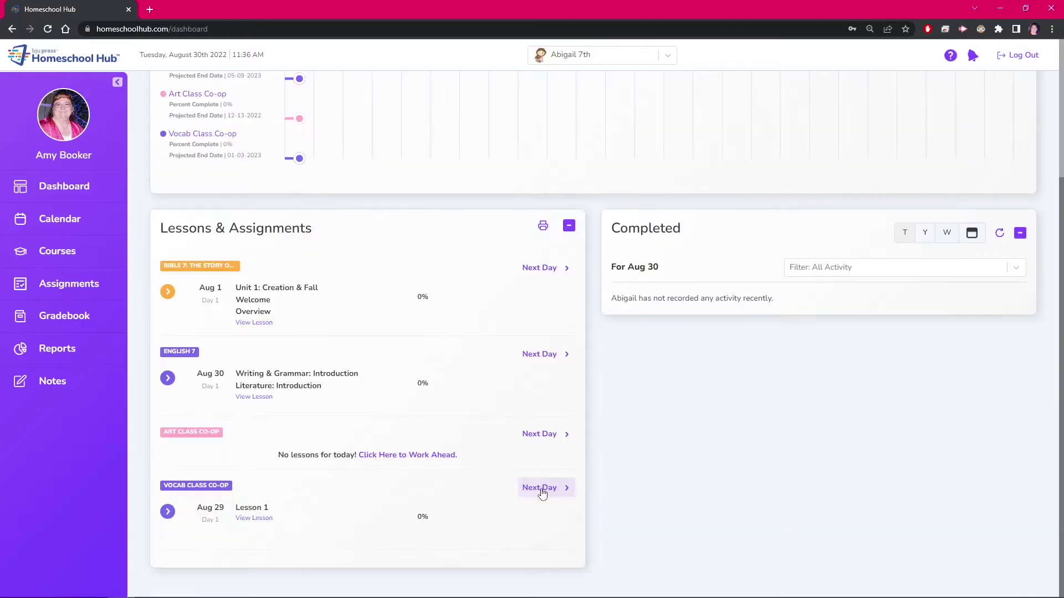
# Advance the dashboard's Vocab Class Co-op row day by day through Sep 2's Week 1 Test Day
pyautogui.click(540, 490)
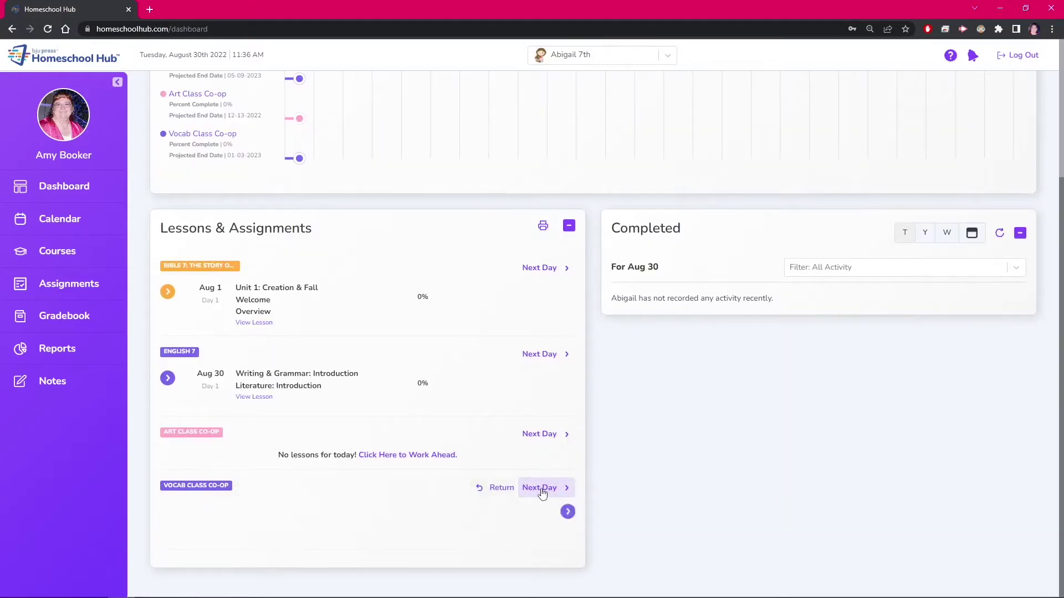
pyautogui.click(542, 493)
pyautogui.click(542, 493)
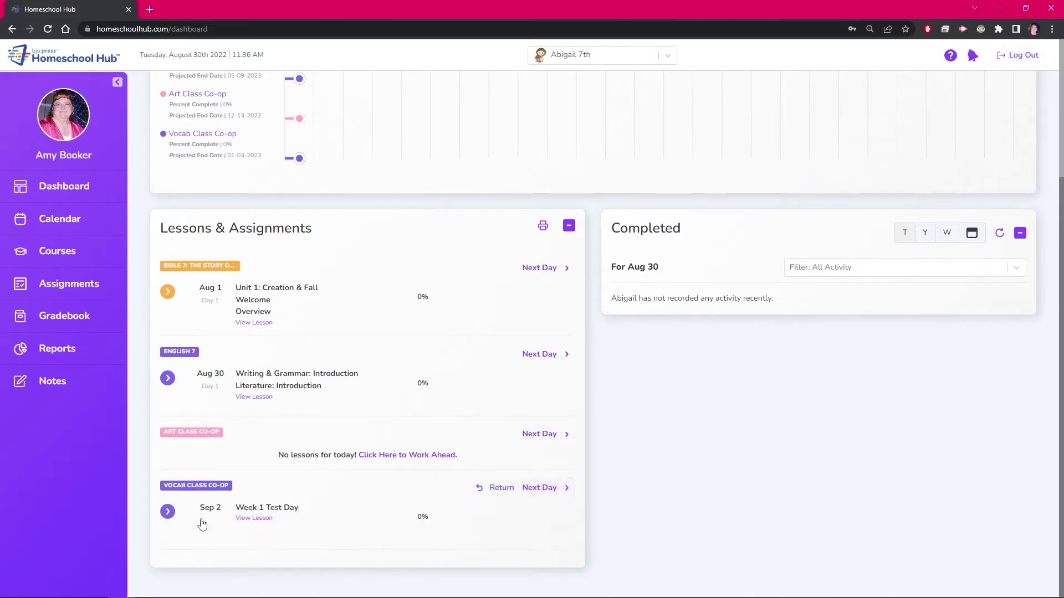
pyautogui.click(537, 489)
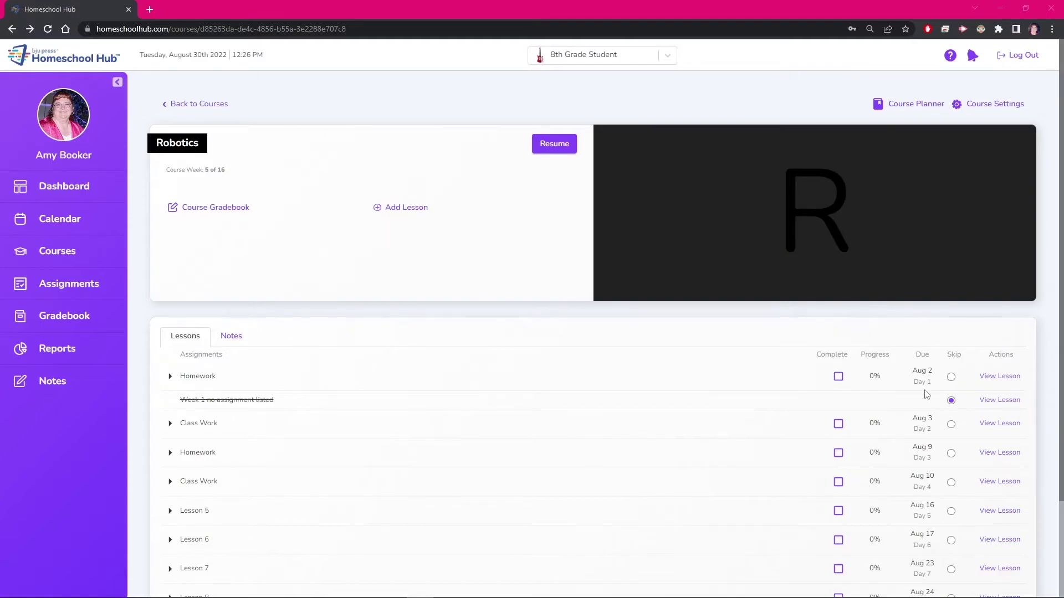
# Add a 'new assignment' task to Robotics lesson 'Week 1 no assignment listed', then return to the lesson list
pyautogui.click(1005, 400)
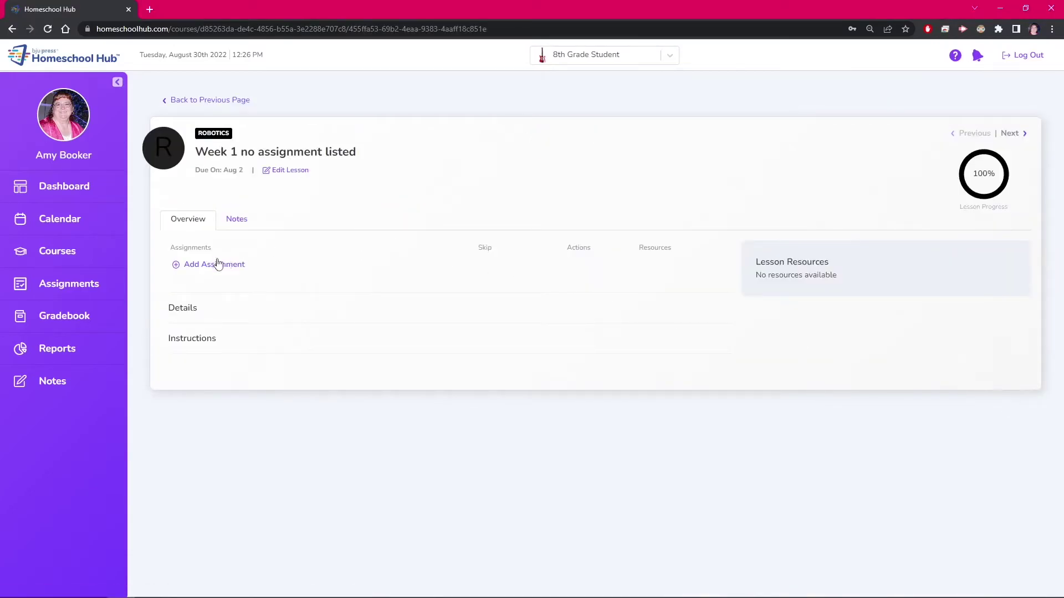
pyautogui.click(197, 267)
pyautogui.click(666, 435)
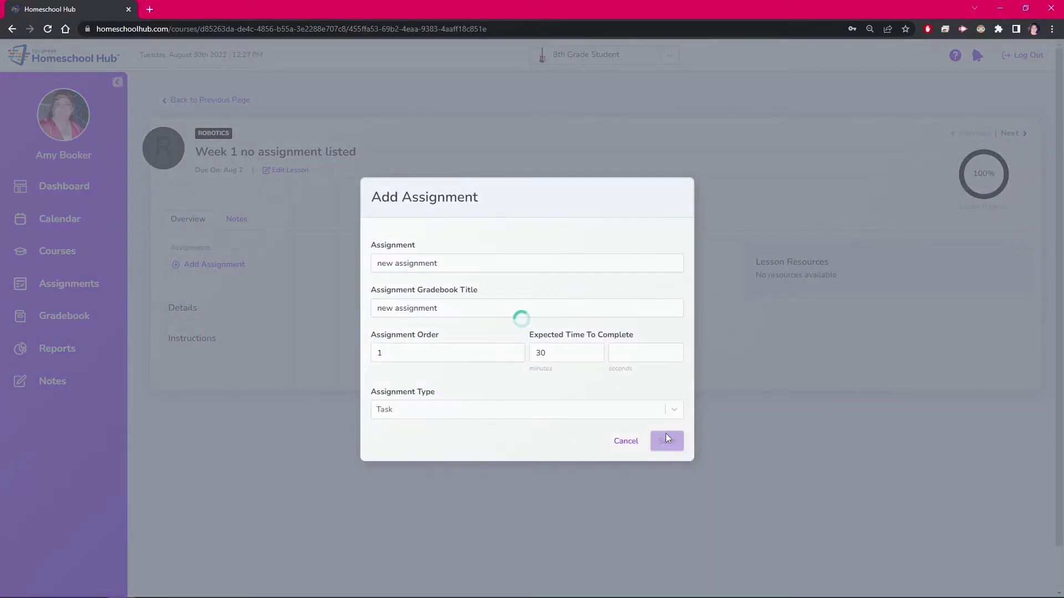
pyautogui.click(213, 101)
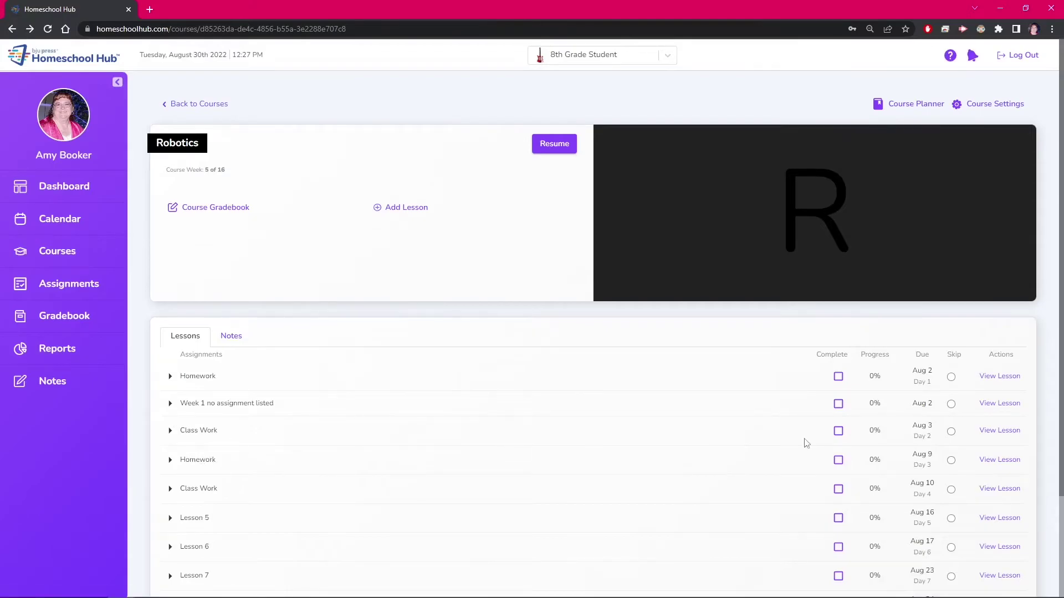
# In the Robotics course planner, skip 'Week 1 no assignment listed' and save and reschedule
pyautogui.click(913, 105)
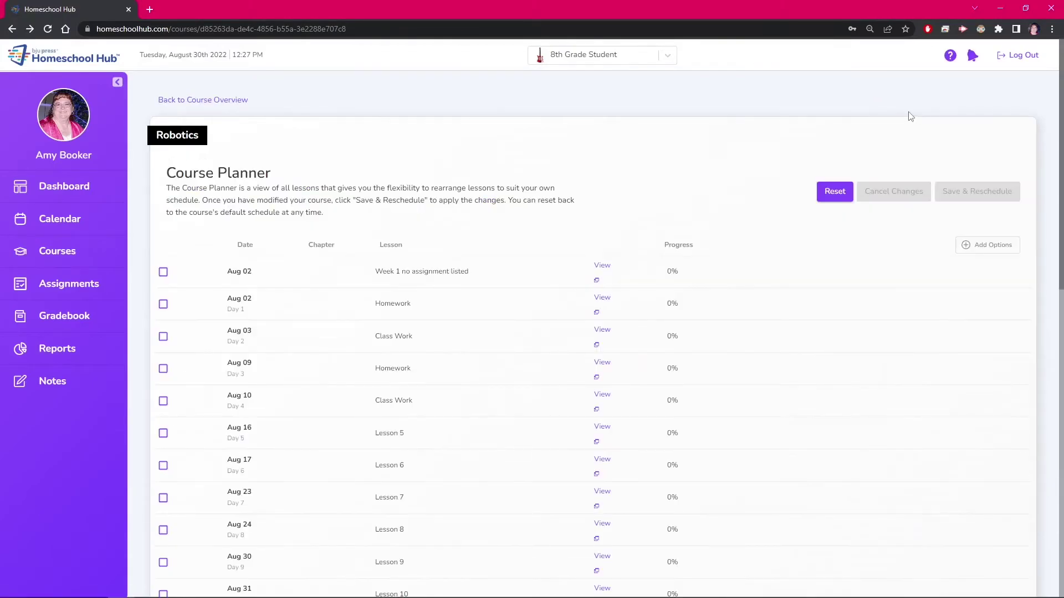
pyautogui.click(164, 273)
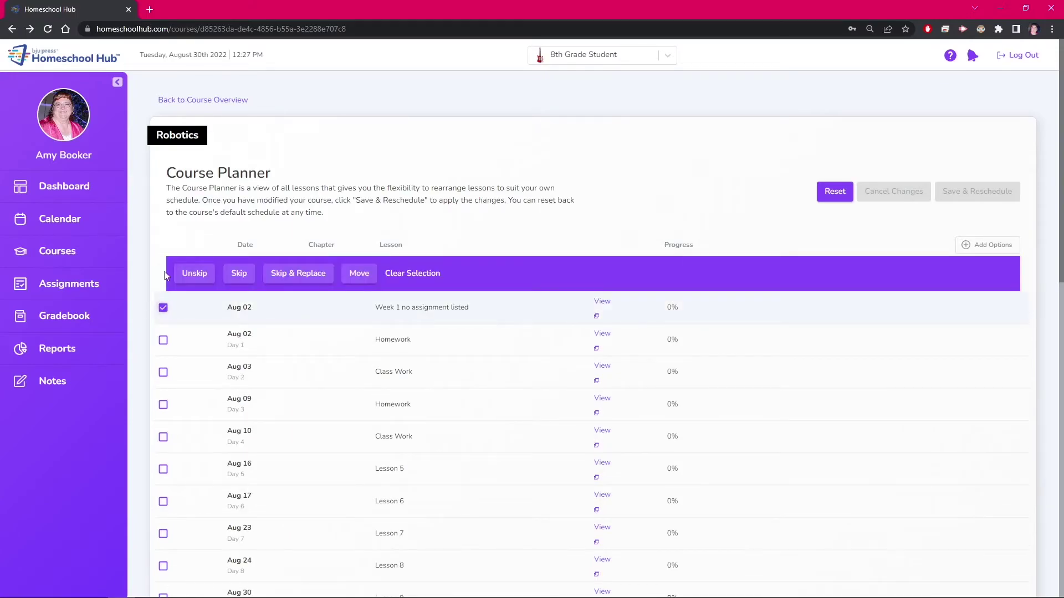
pyautogui.click(306, 277)
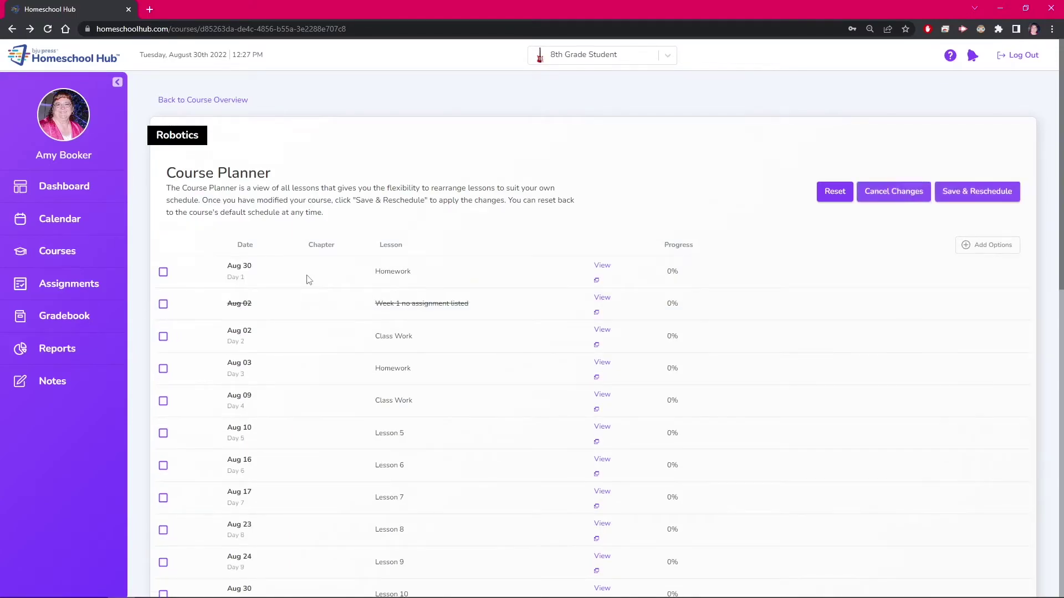
pyautogui.click(982, 194)
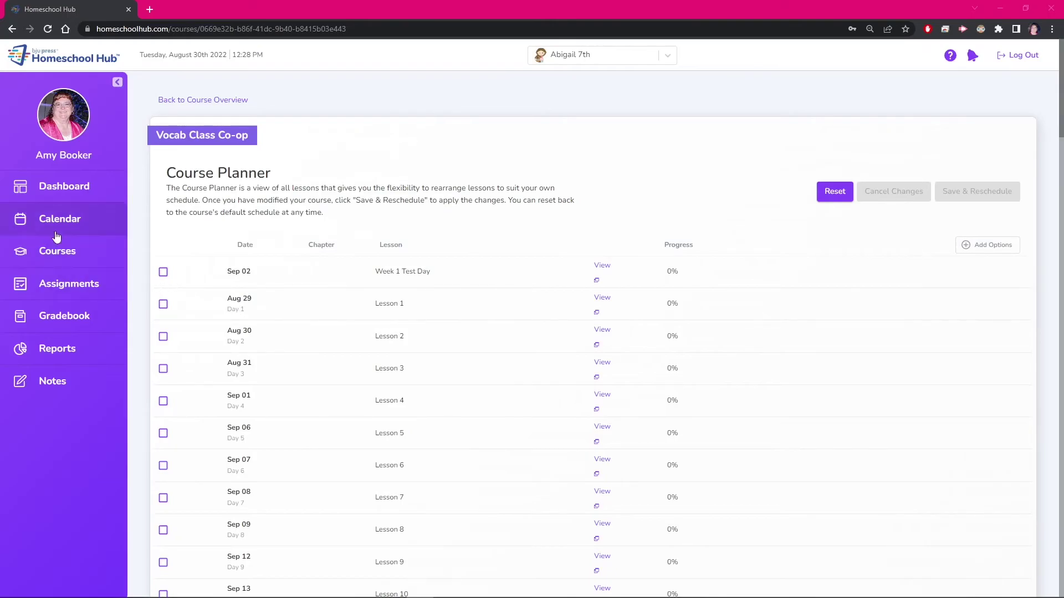
pyautogui.click(62, 186)
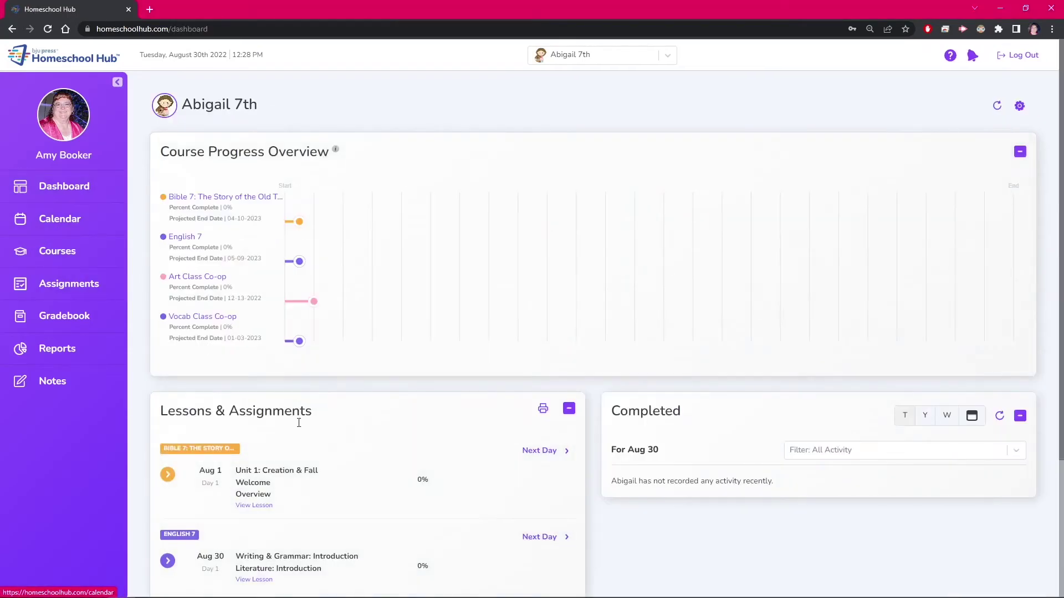
pyautogui.scroll(-3, 358, 436)
pyautogui.click(540, 489)
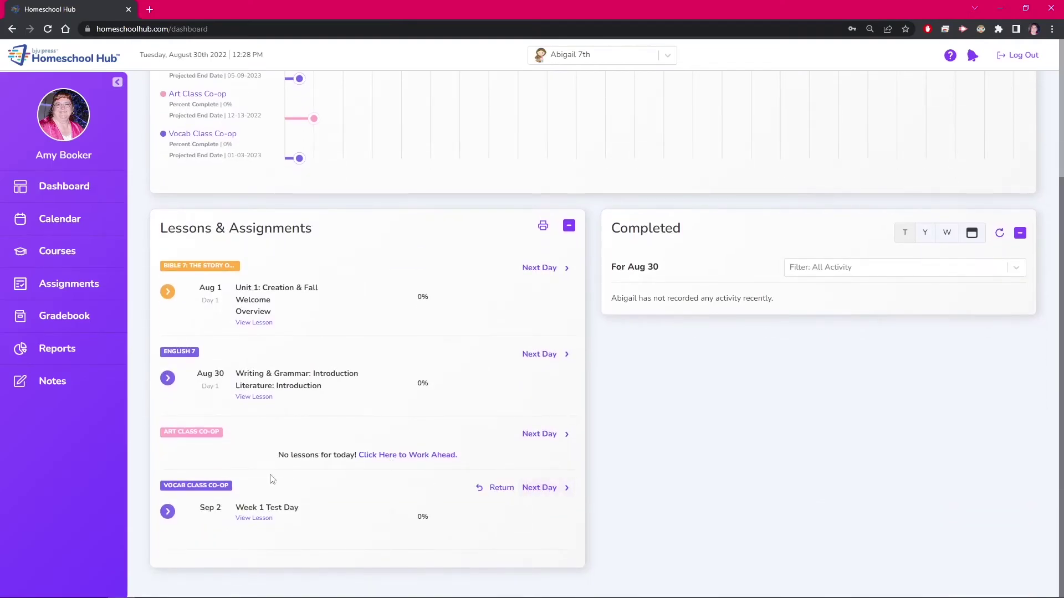
pyautogui.hotkey('alt', 'Left')
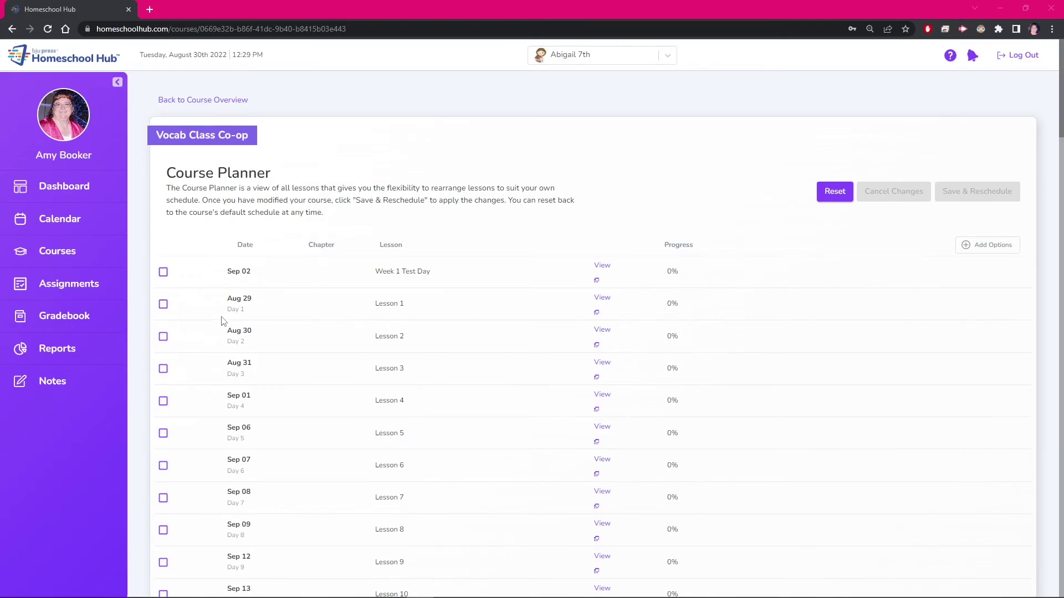
# Go back to the Vocab Class Co-op overview showing Week 1 Test Day on Sep 2
pyautogui.click(199, 101)
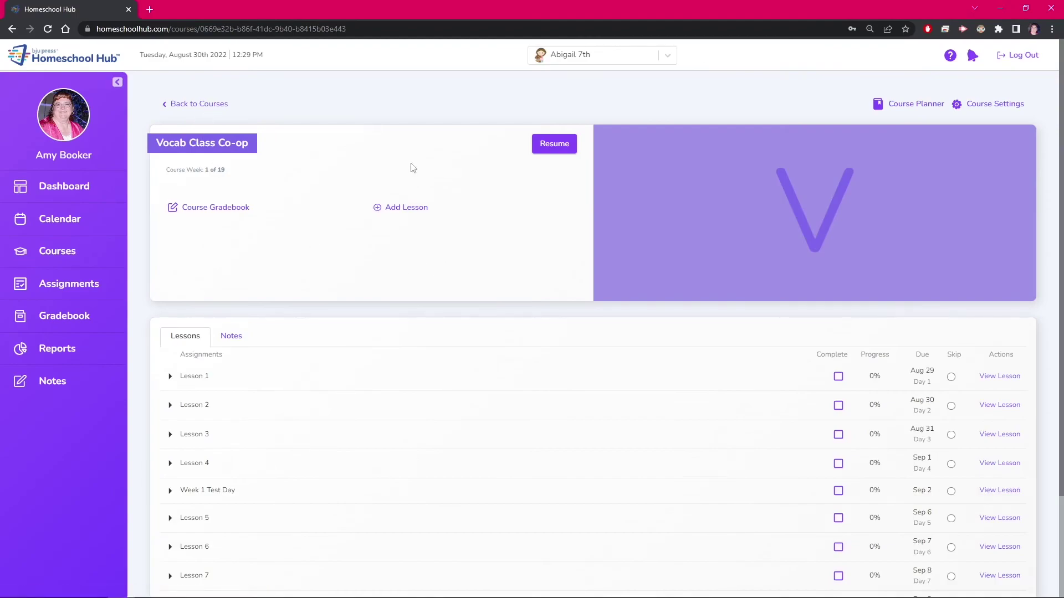